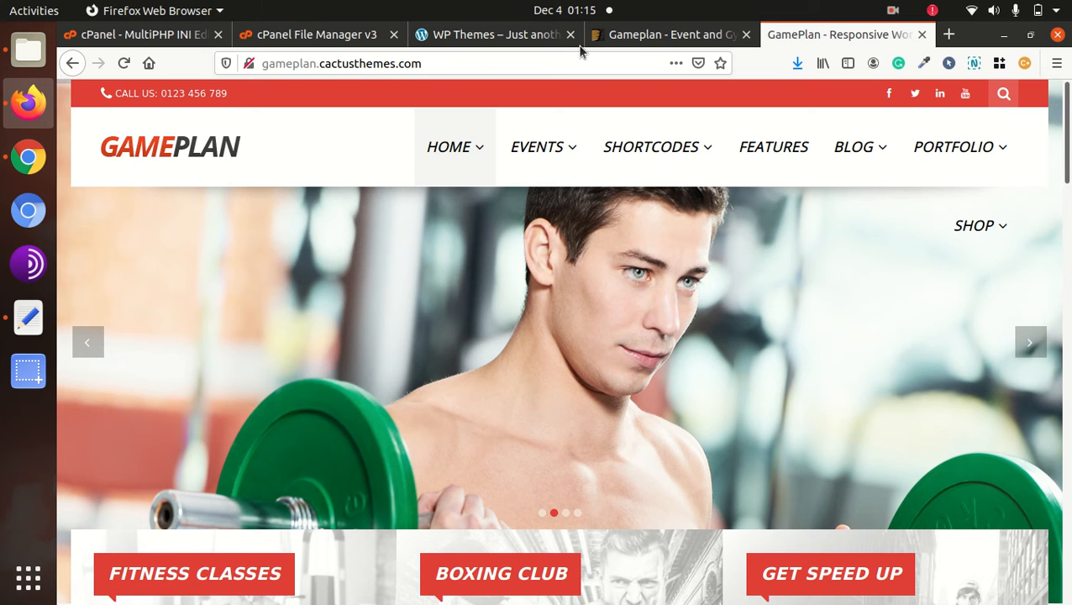
Step: Examine the Gameplan theme's ThemeForest item page, including its title, author badge, sales and comments
left_click(616, 35)
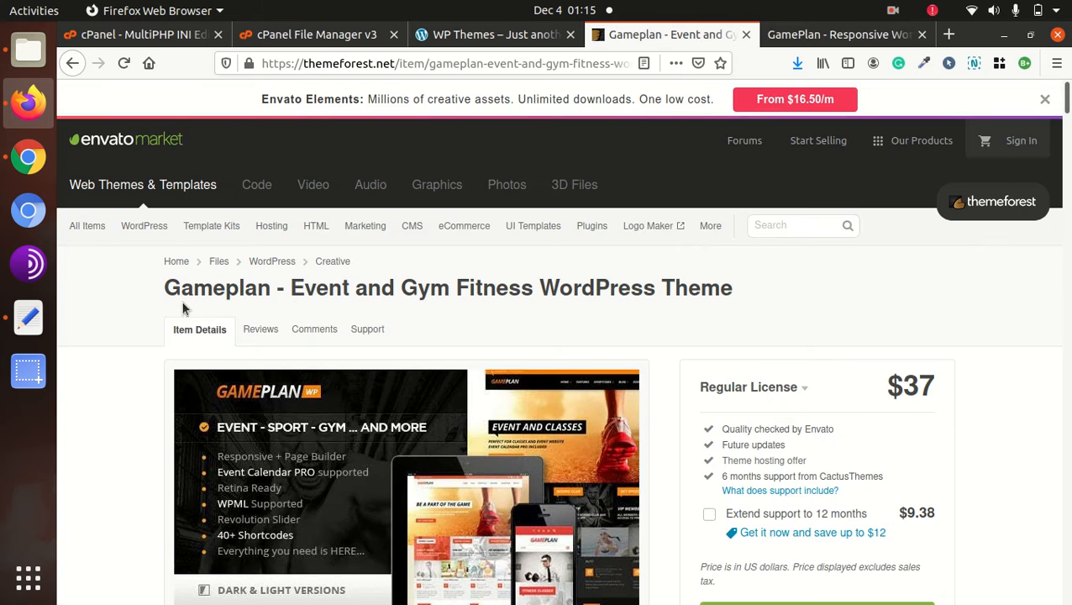
left_click_drag(161, 290, 214, 284)
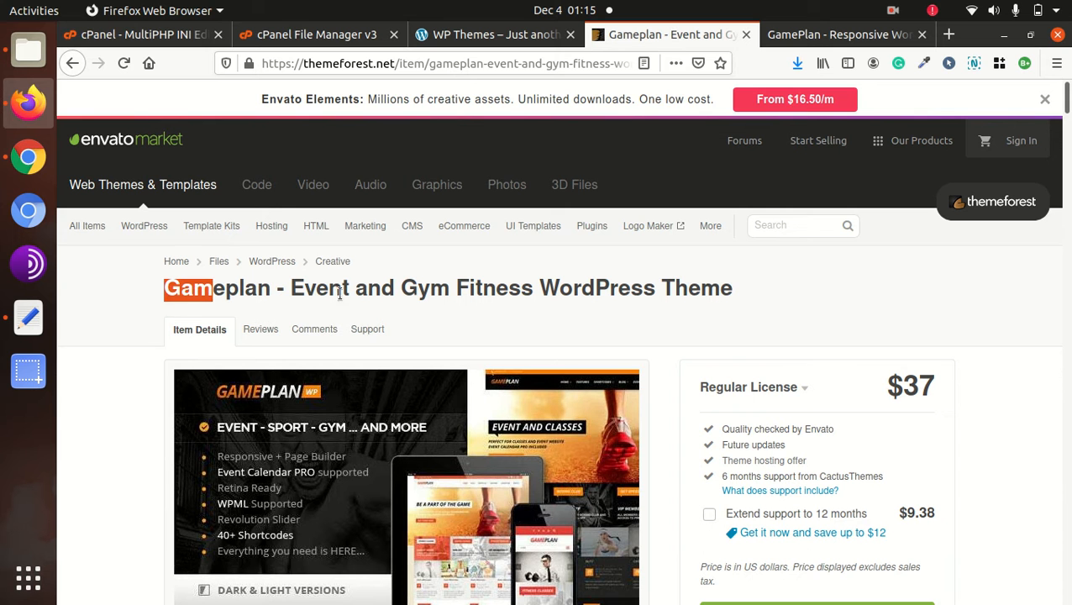
left_click(791, 272)
scroll(791, 273, "down", 4)
scroll(781, 294, "down", 2)
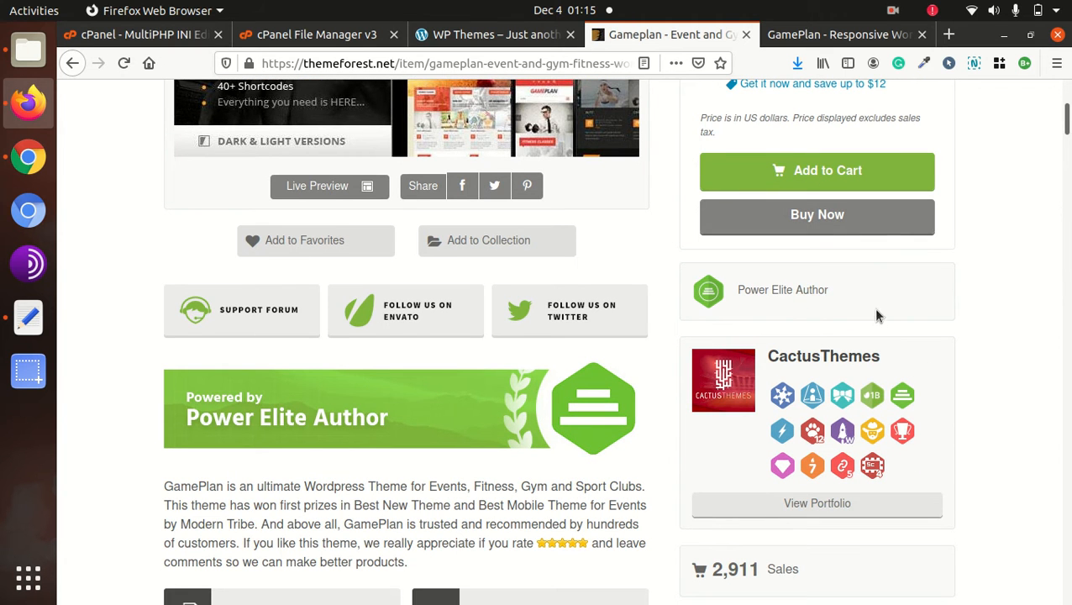
left_click_drag(745, 297, 836, 294)
scroll(878, 290, "down", 3)
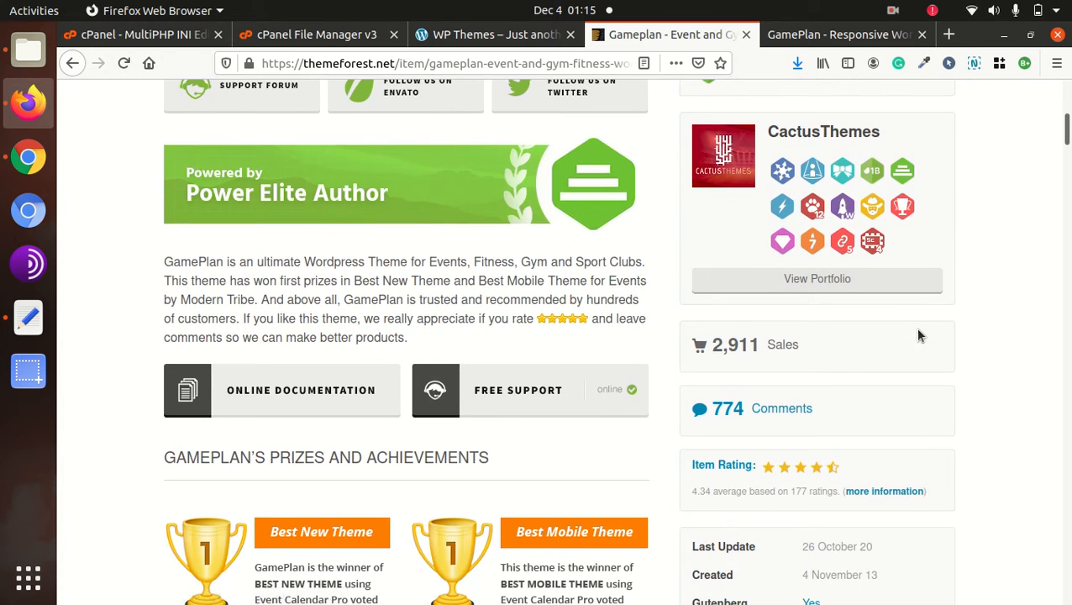
scroll(919, 335, "up", 2)
scroll(919, 335, "down", 3)
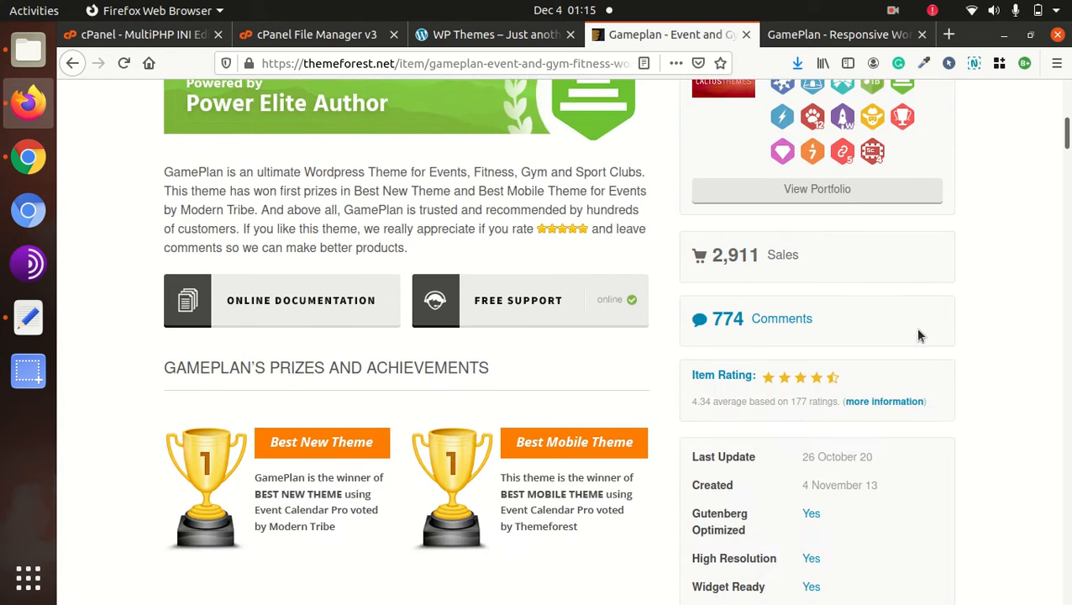
scroll(919, 336, "down", 2)
scroll(725, 364, "up", 4)
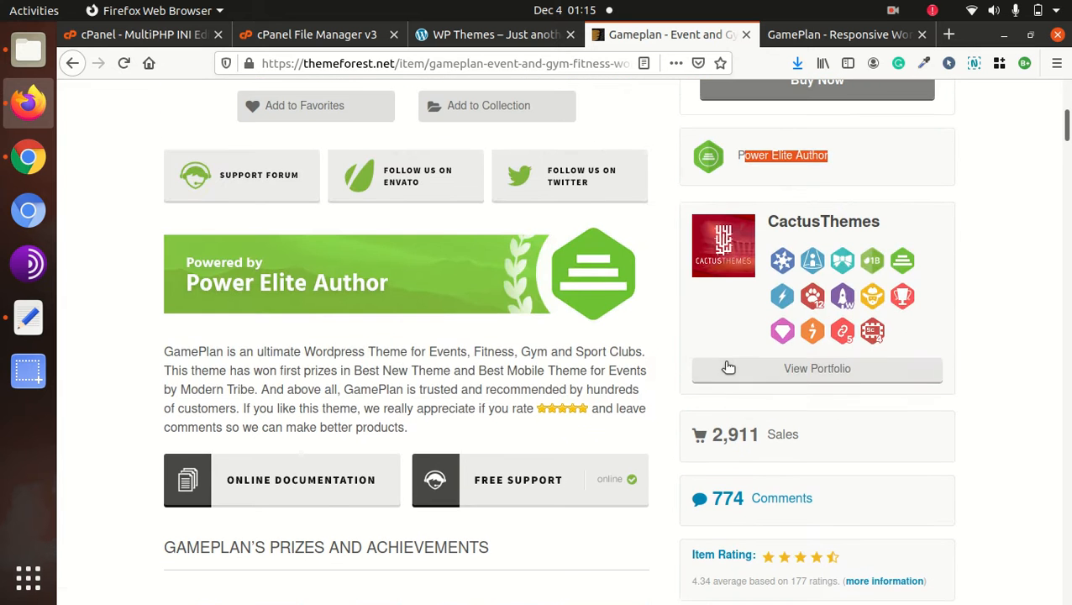
Step: Check the Gameplan theme's creation and last update dates, and return to the item title
scroll(726, 360, "down", 4)
left_click_drag(887, 393, 798, 395)
left_click(880, 405)
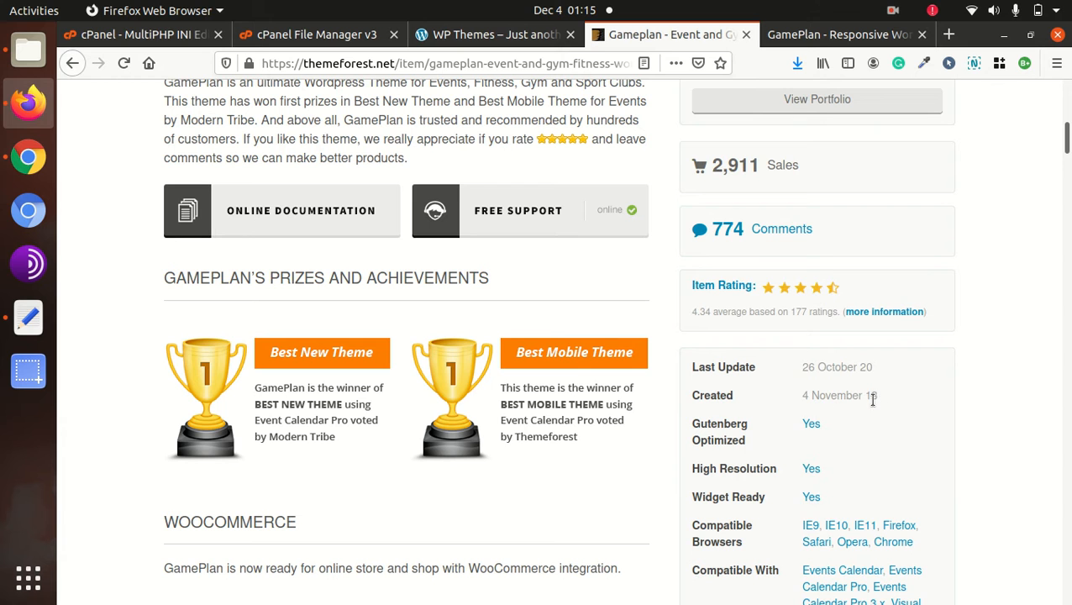
left_click_drag(865, 396, 809, 363)
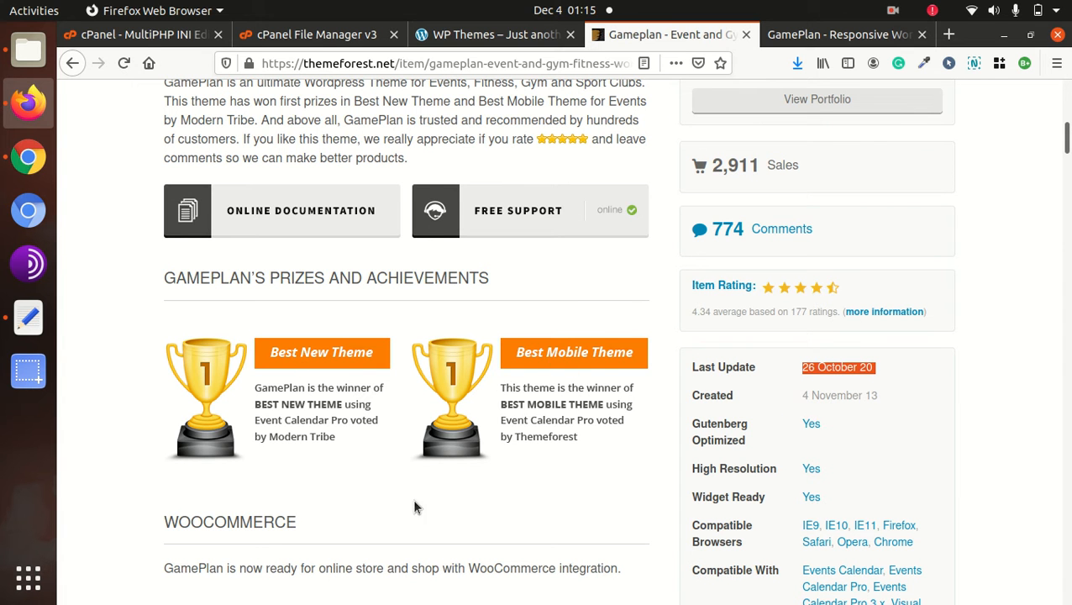
scroll(412, 498, "up", 4)
scroll(413, 501, "up", 5)
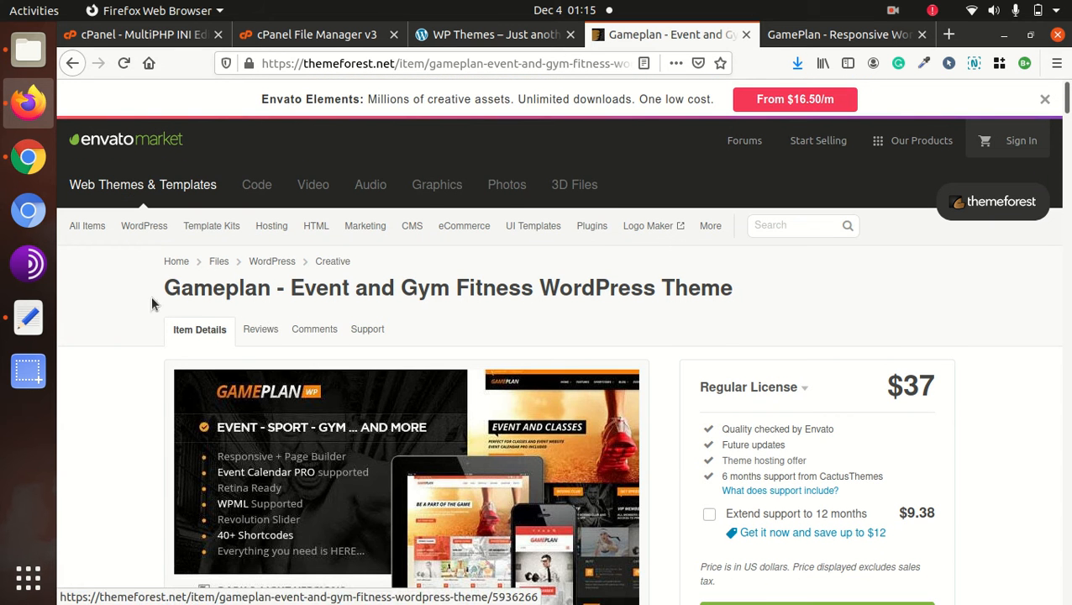
left_click_drag(163, 288, 744, 289)
left_click(823, 279)
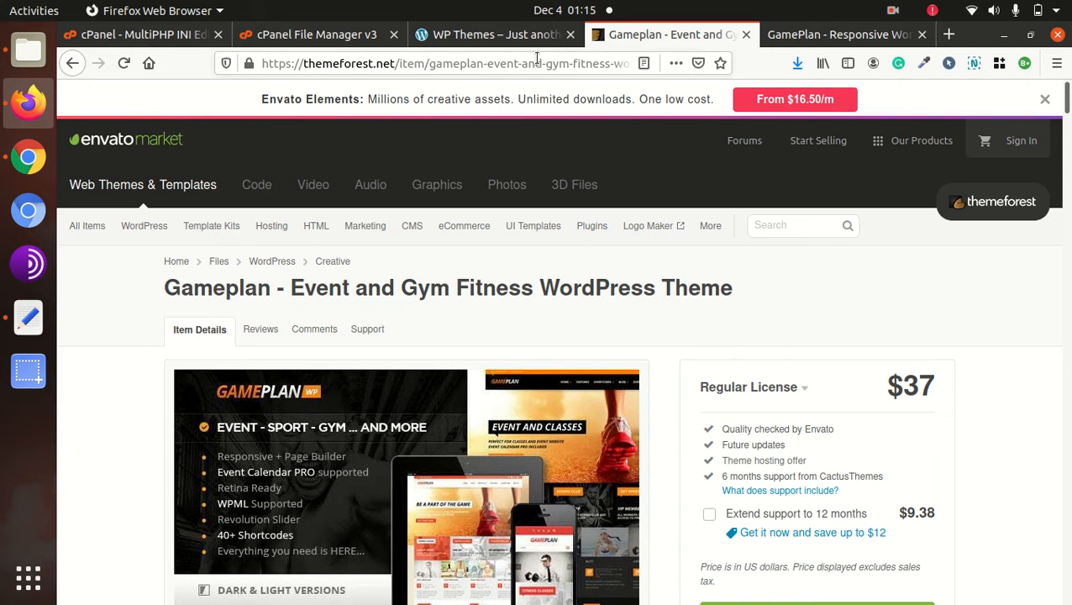
Step: Switch to Files and review the Documentation, Installation Files, Licensing and Sample Data folders in the downloaded gameplan folder
left_click(503, 35)
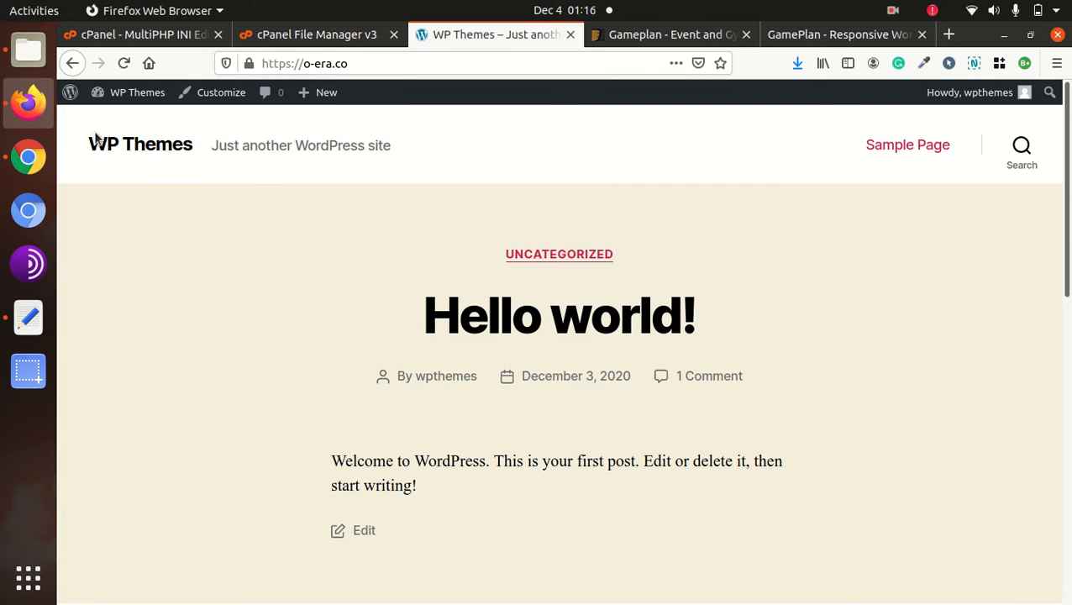
left_click(28, 51)
double_click(432, 115)
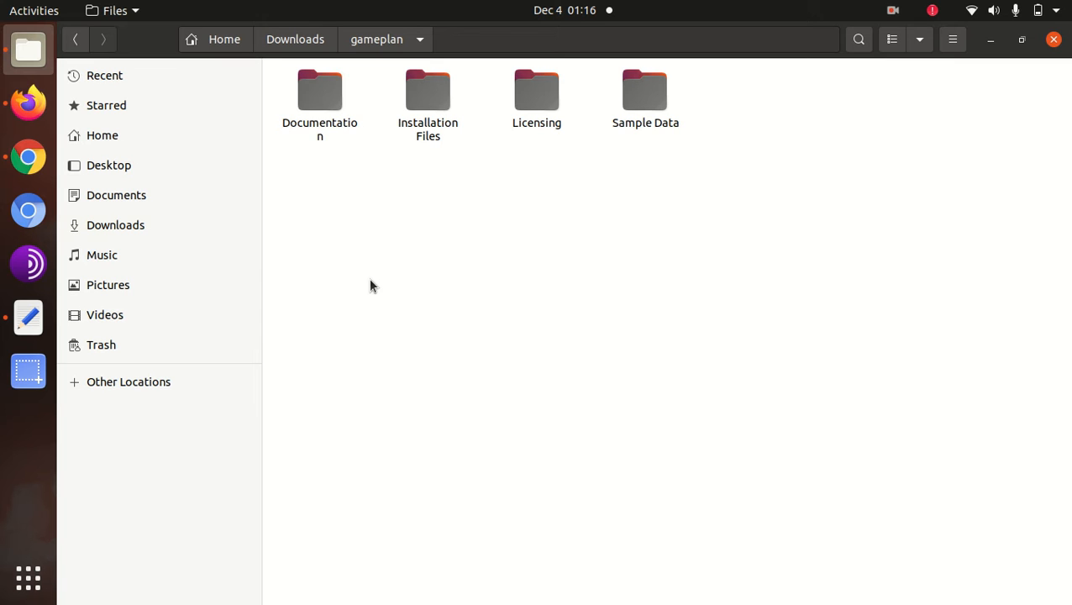
left_click(316, 101)
double_click(316, 102)
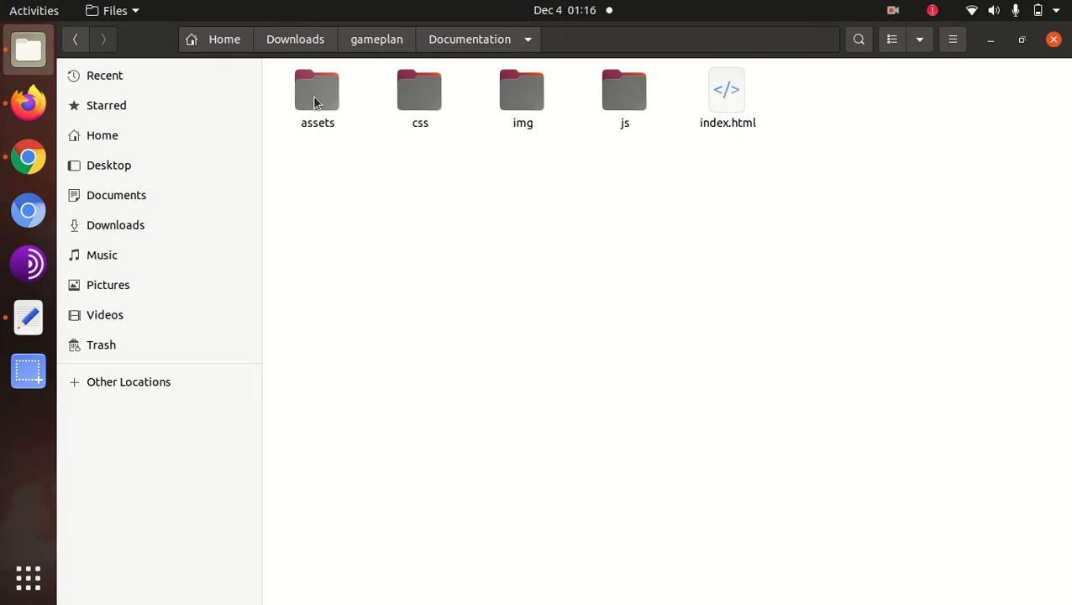
left_click(389, 46)
left_click(429, 105)
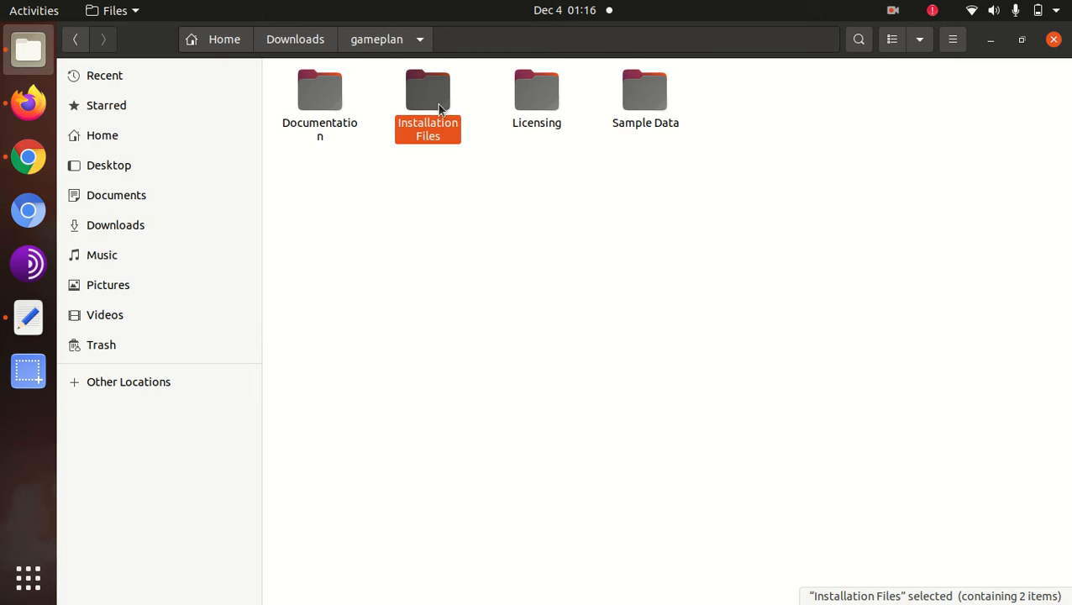
left_click(536, 99)
left_click(639, 98)
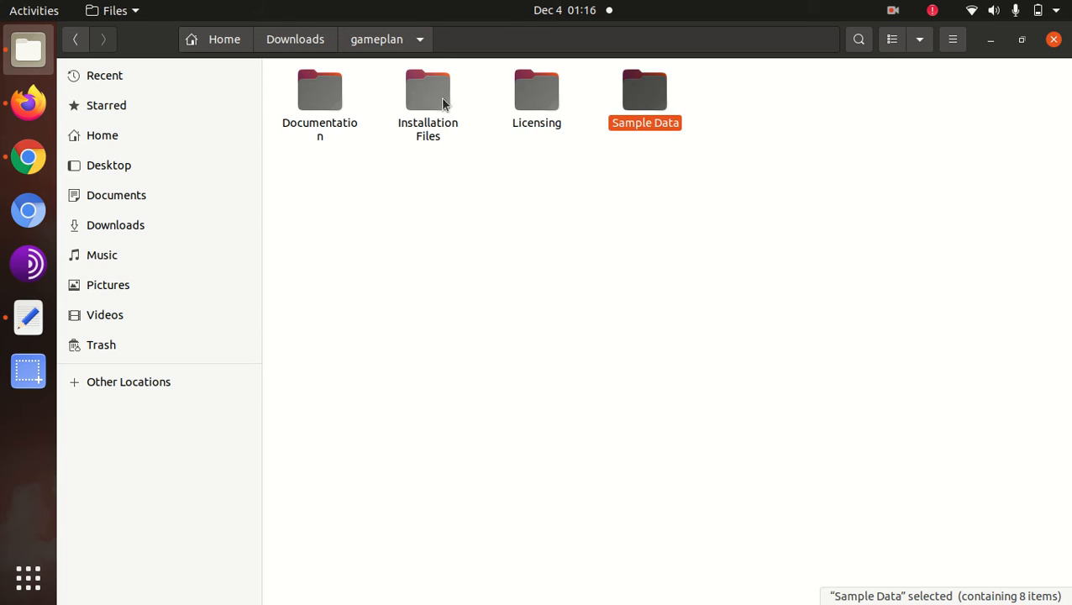
Step: Inspect the bundled plugin archives in the plugins folder of Installation Files
double_click(436, 98)
double_click(331, 104)
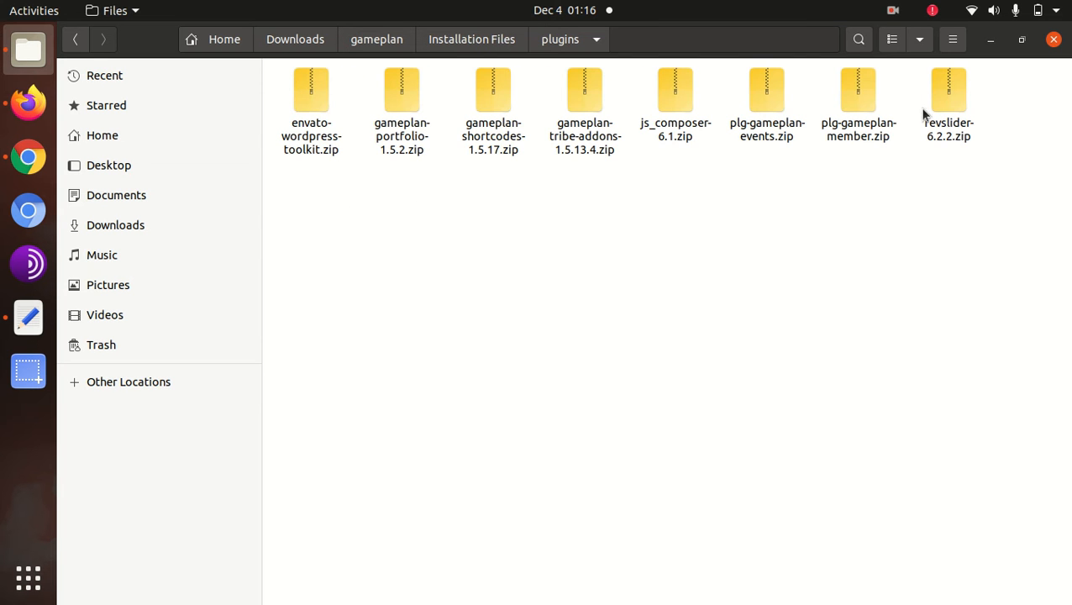
left_click_drag(966, 110, 389, 89)
left_click(452, 43)
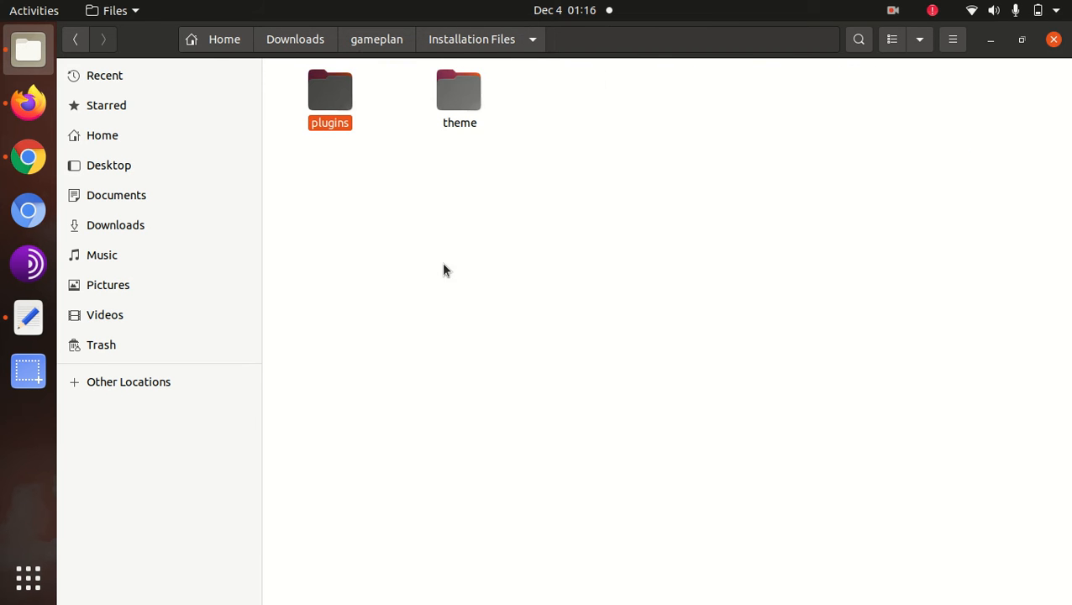
Step: Inspect the gameplan-1.6.2.zip and gameplan-child-1.0.2.zip archives in the theme folder
double_click(459, 97)
left_click(328, 126)
left_click(343, 235)
left_click(324, 139)
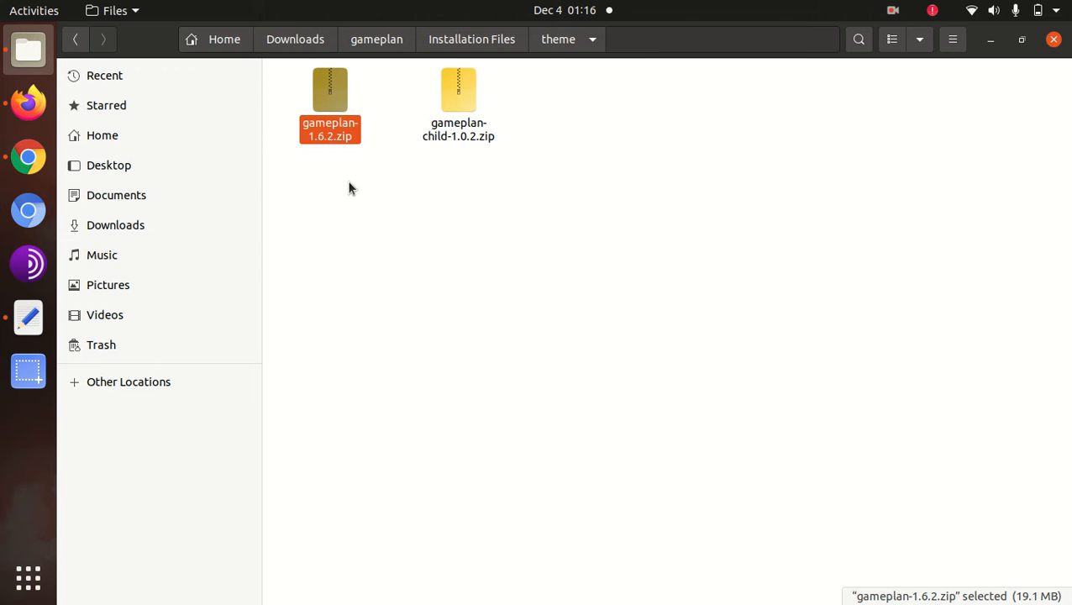
left_click(436, 132)
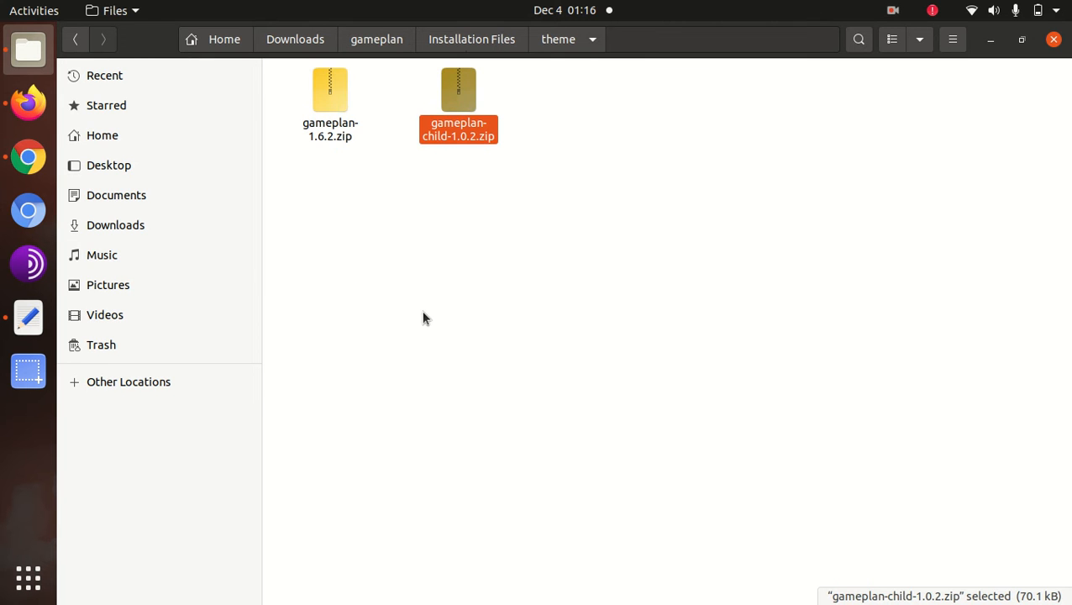
Step: Switch to Firefox and open the Add Themes page in the o-era.co WordPress dashboard
left_click(27, 102)
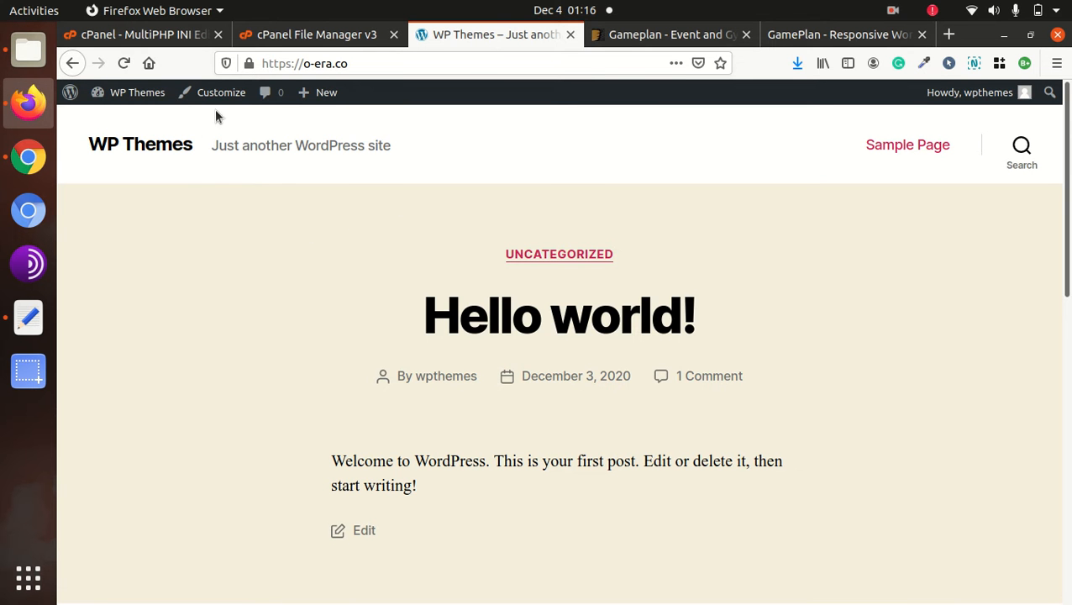
mouse_move(140, 95)
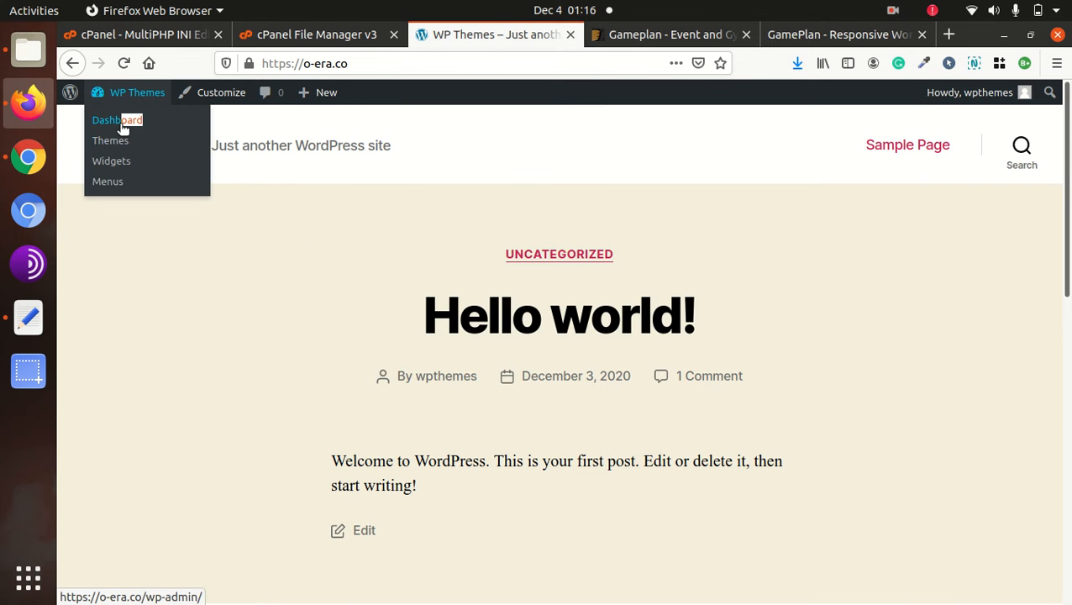
left_click(116, 124)
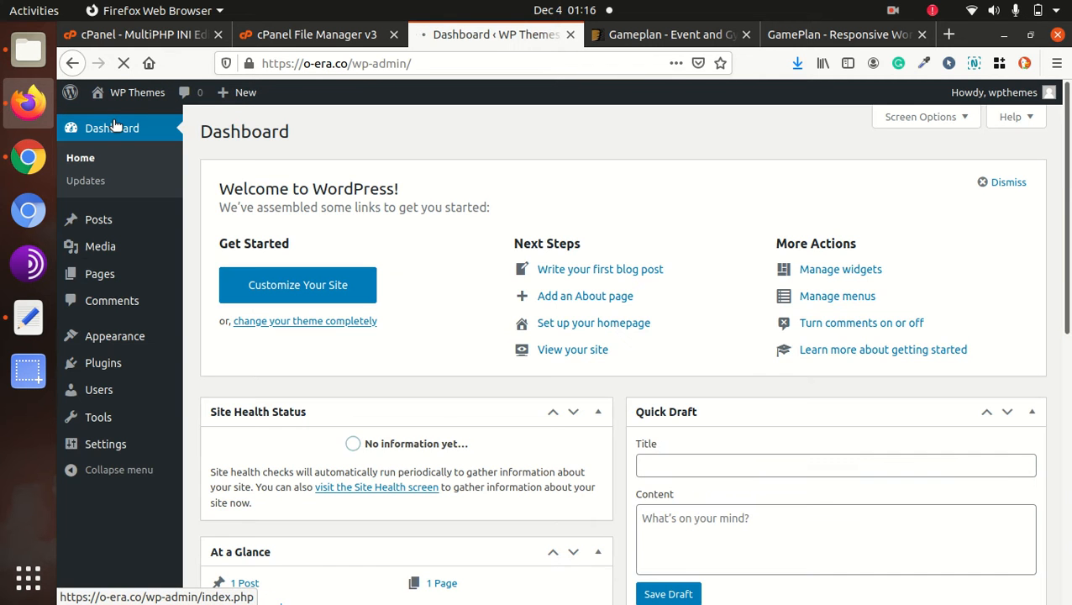
mouse_move(111, 340)
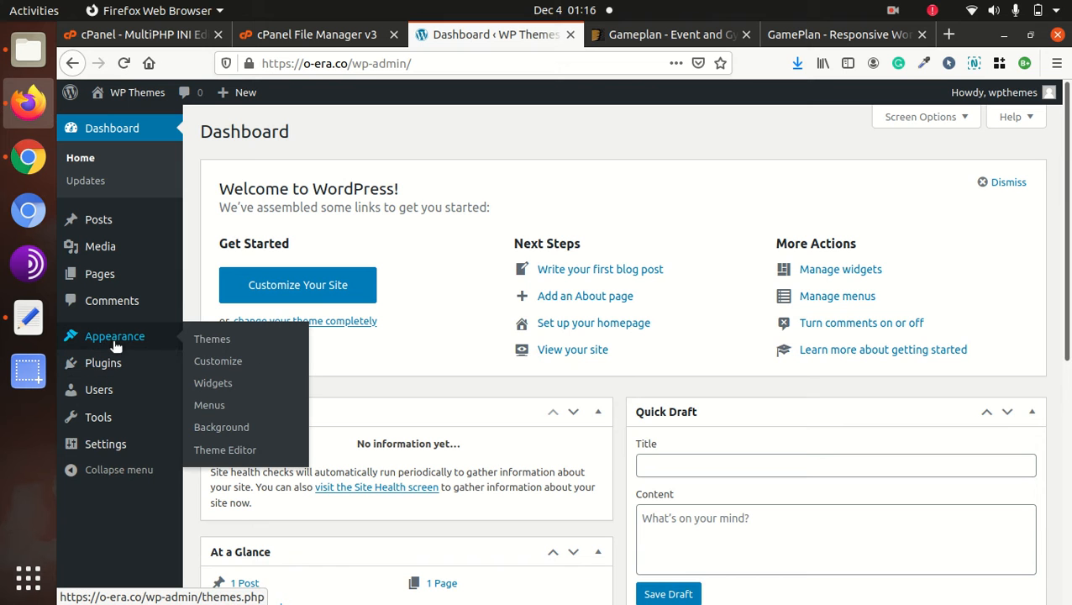
left_click(208, 346)
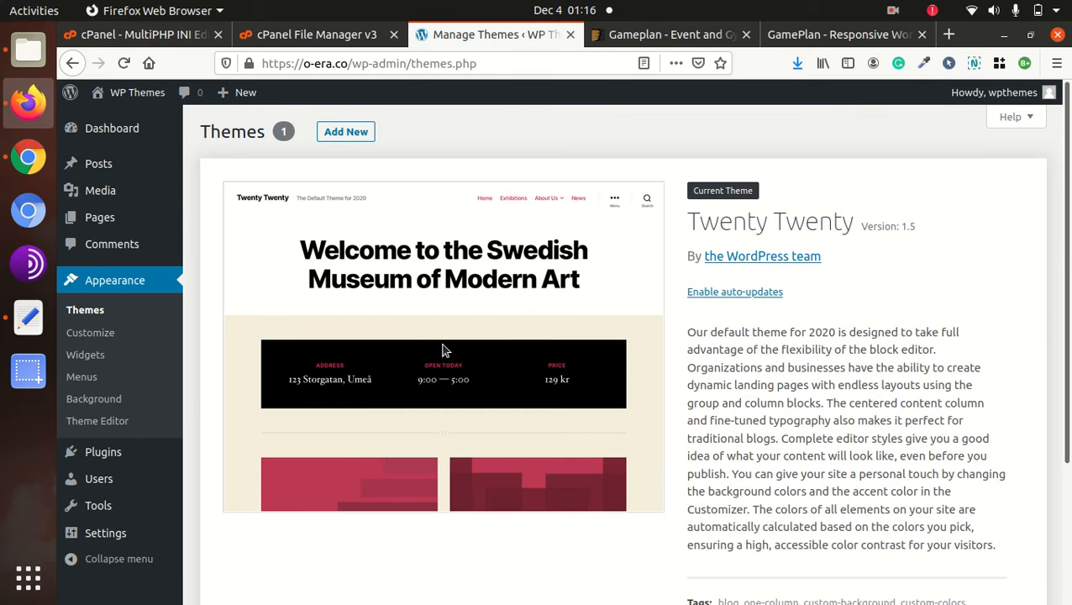
left_click(348, 137)
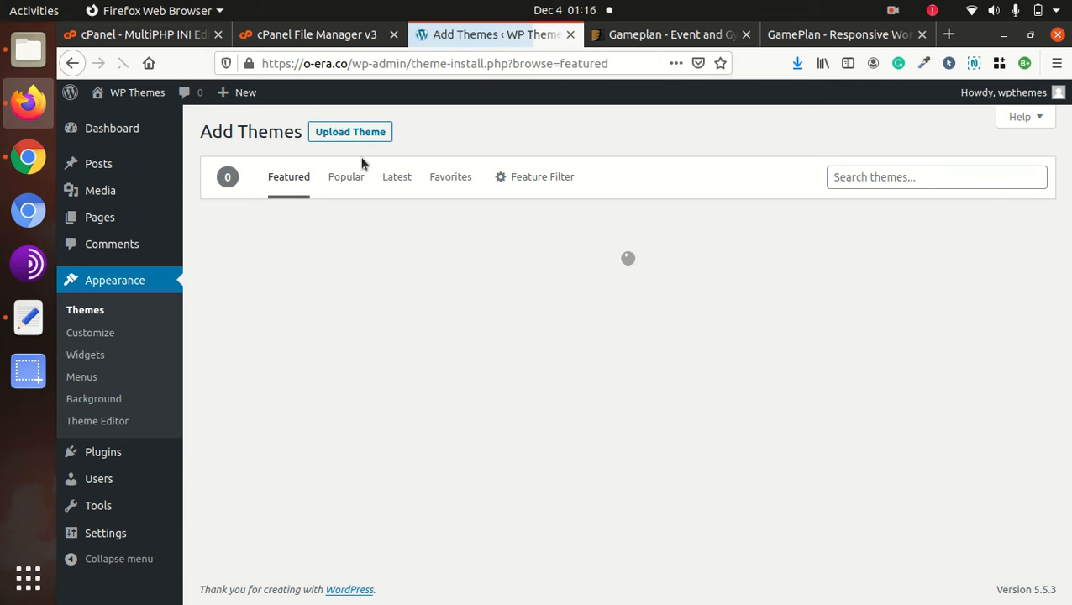
left_click(353, 132)
left_click(482, 278)
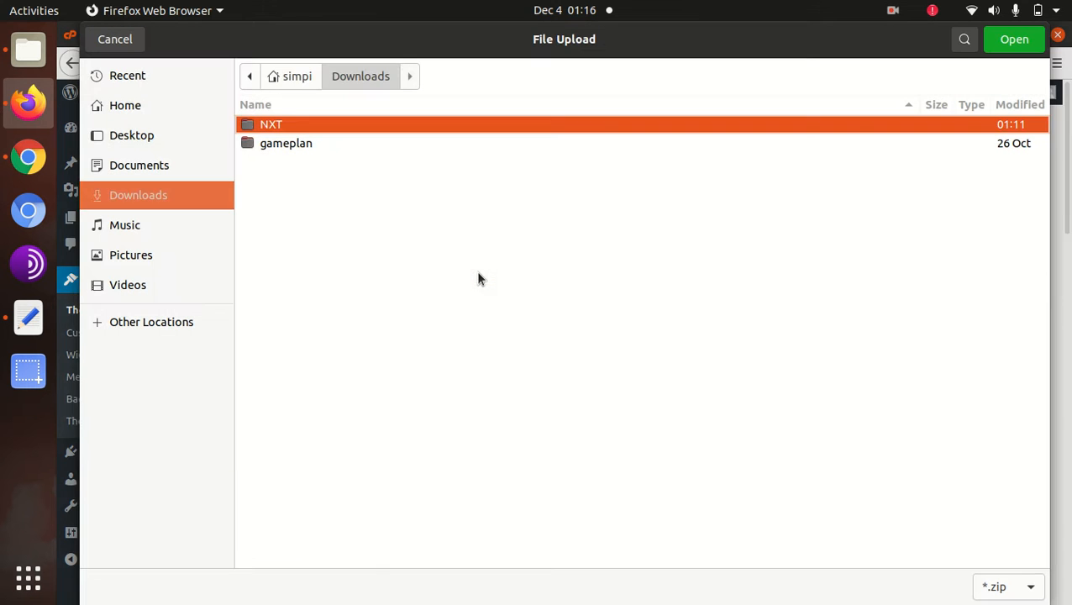
double_click(297, 144)
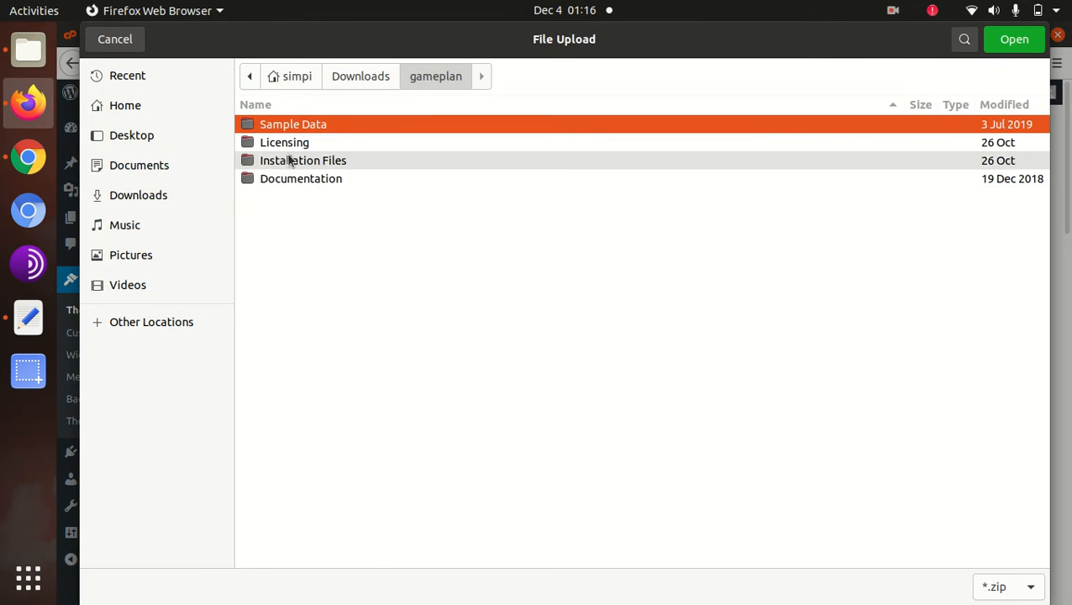
double_click(299, 164)
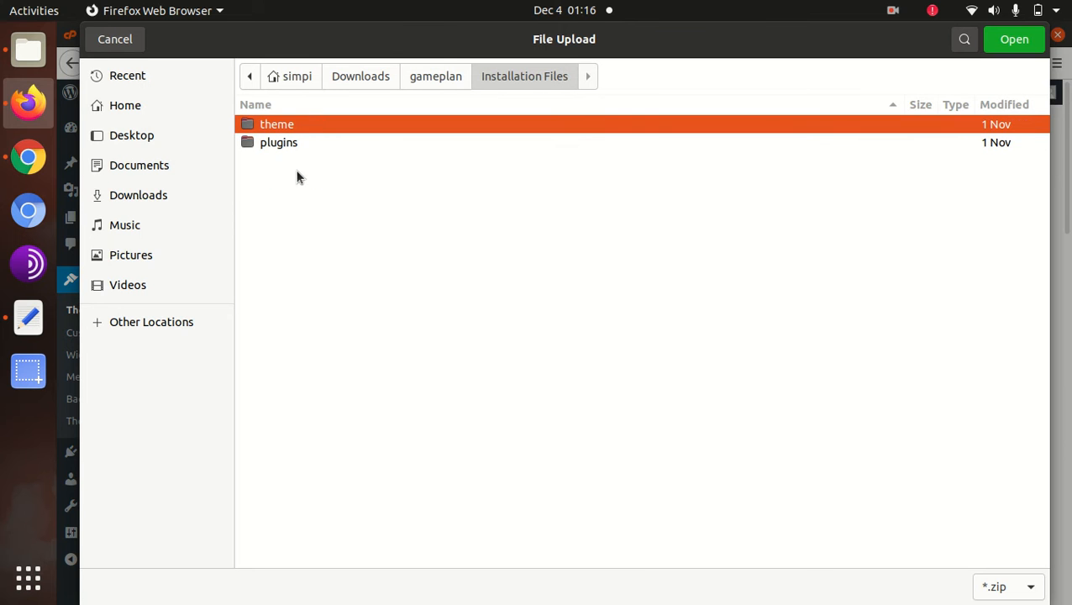
double_click(292, 123)
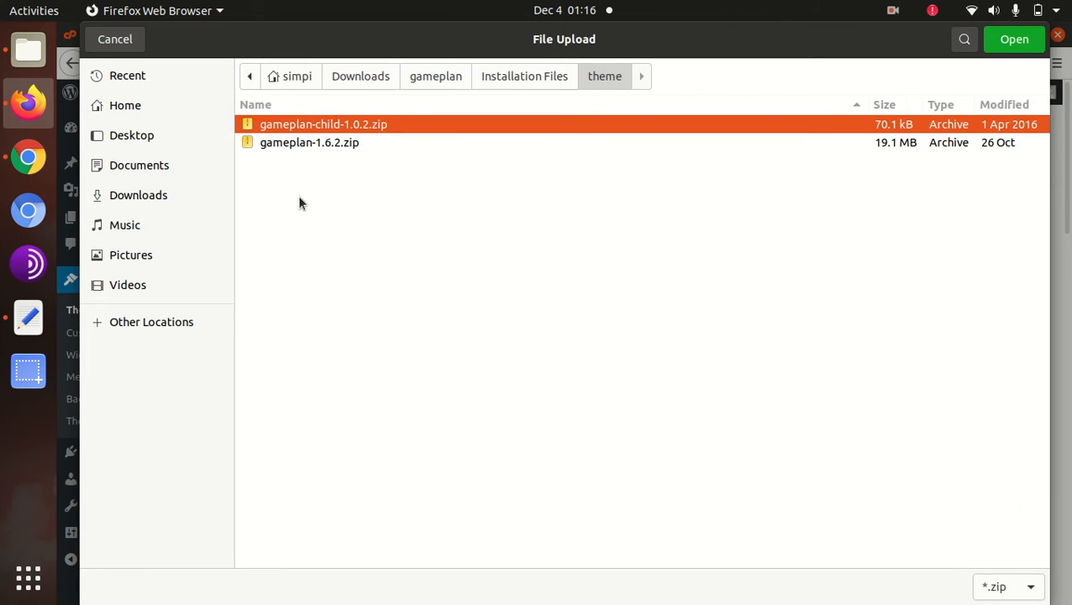
left_click(309, 143)
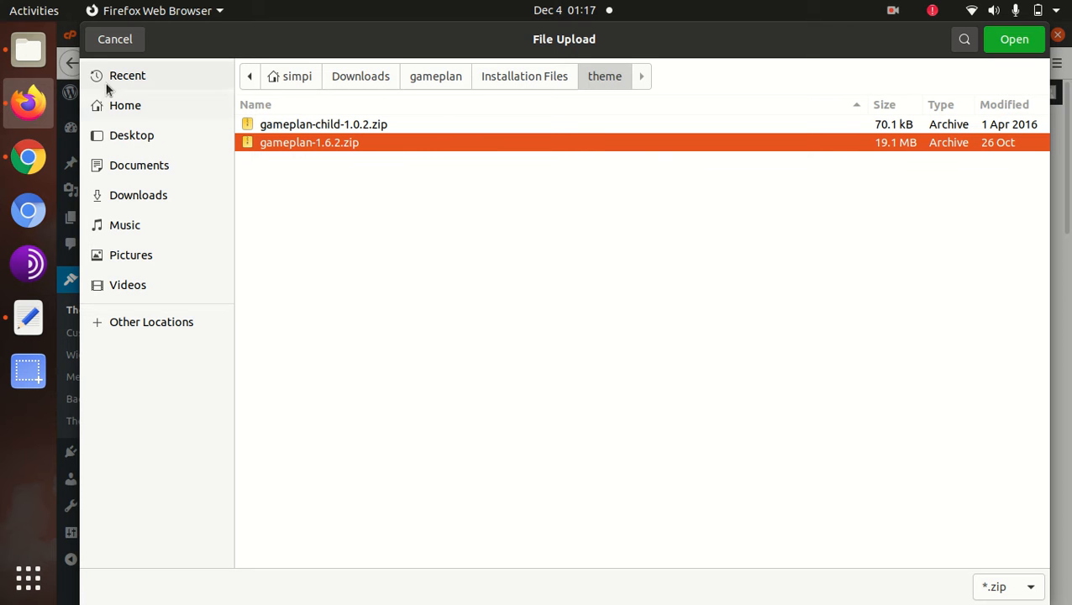
left_click(107, 44)
Step: Refresh the o-era.co/wp-content/themes folder in cPanel File Manager and open its file upload page
left_click(303, 37)
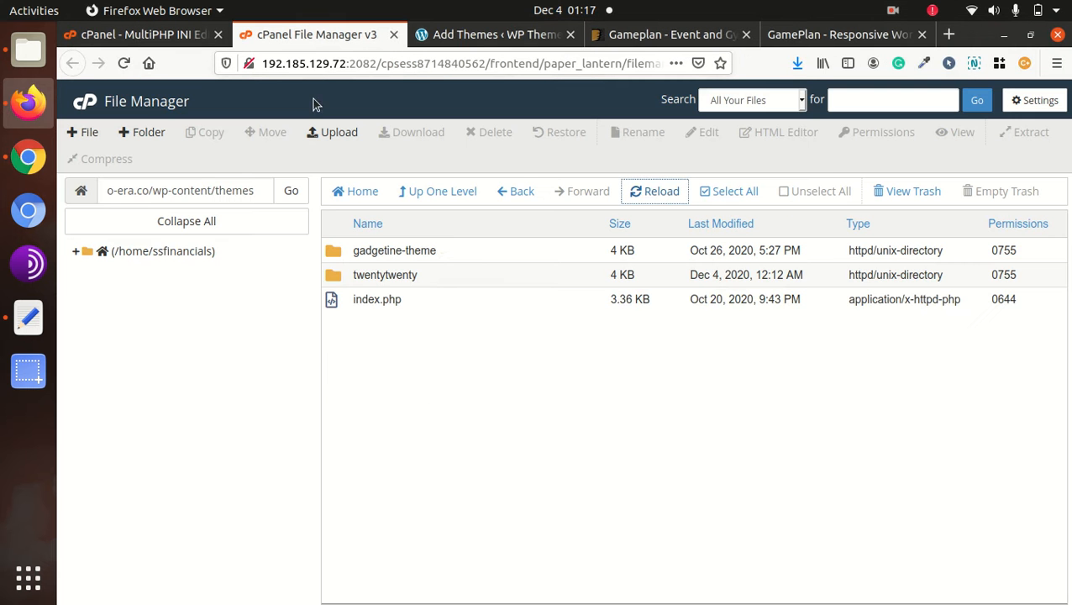
left_click(637, 193)
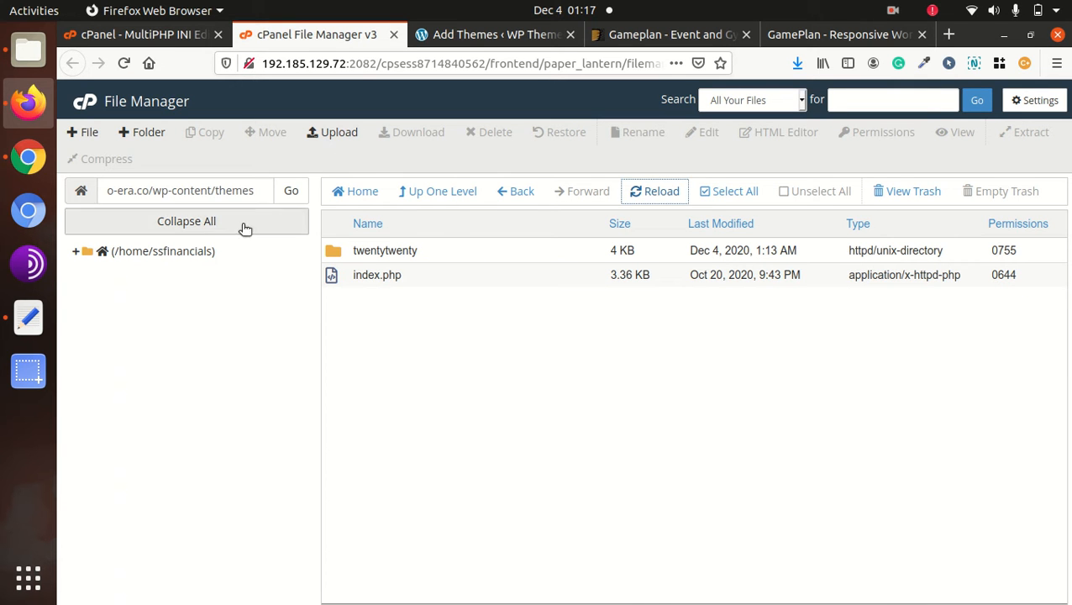
left_click(349, 132)
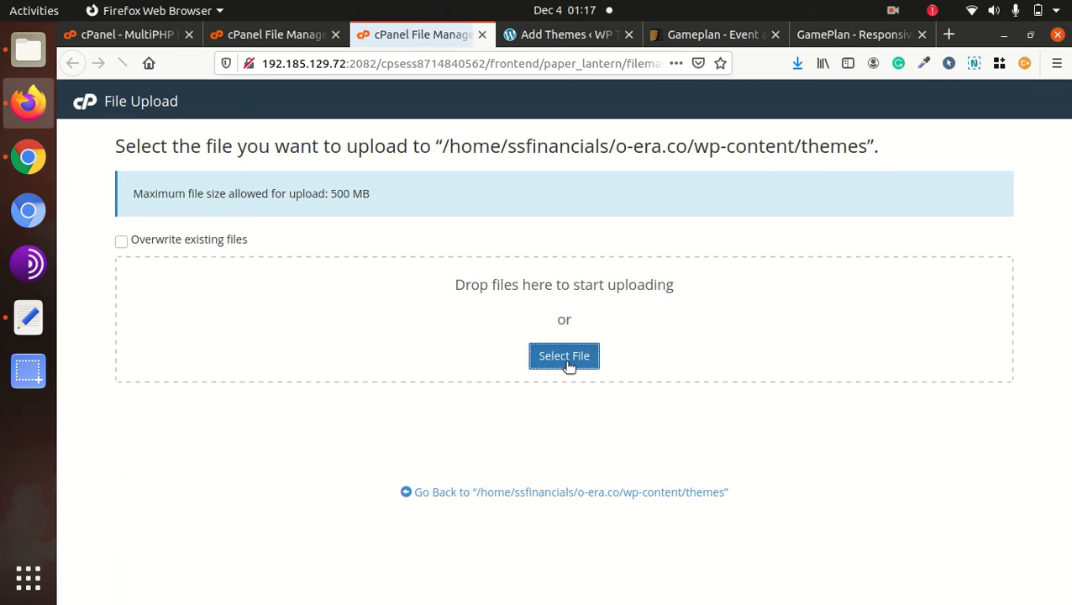
Step: Upload gameplan-1.6.2.zip from the theme folder inside gameplan's Installation Files to the o-era.co themes directory
left_click(569, 366)
double_click(303, 141)
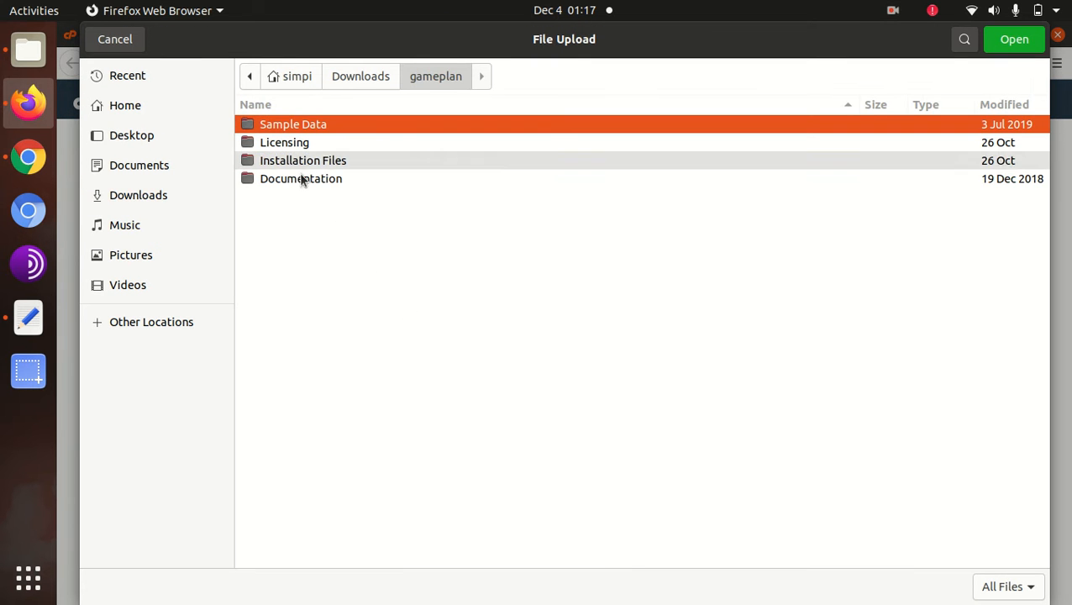
double_click(302, 161)
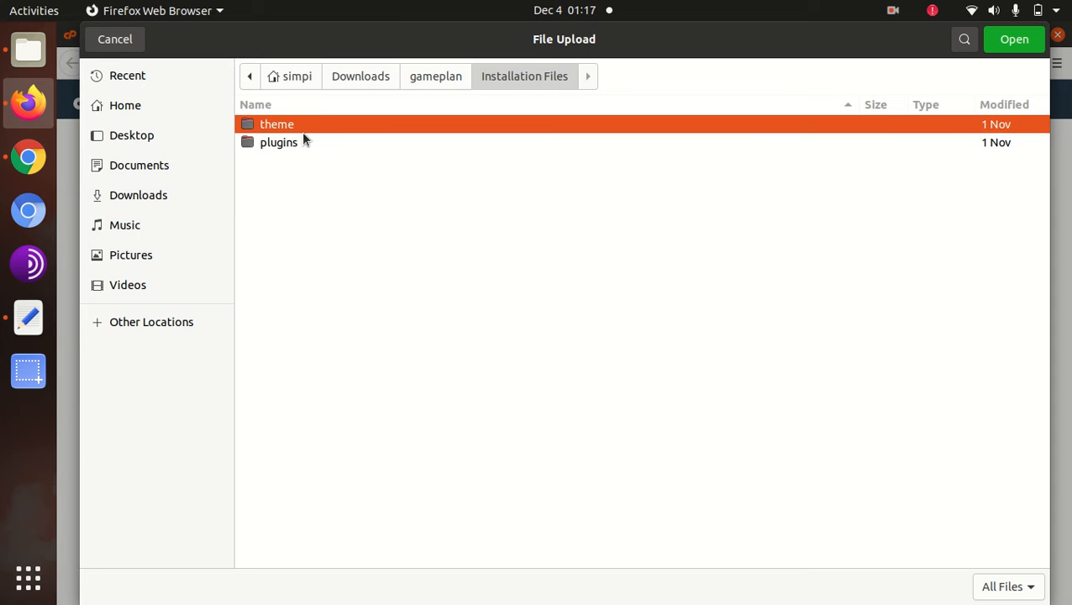
double_click(305, 127)
left_click(304, 143)
left_click(1008, 37)
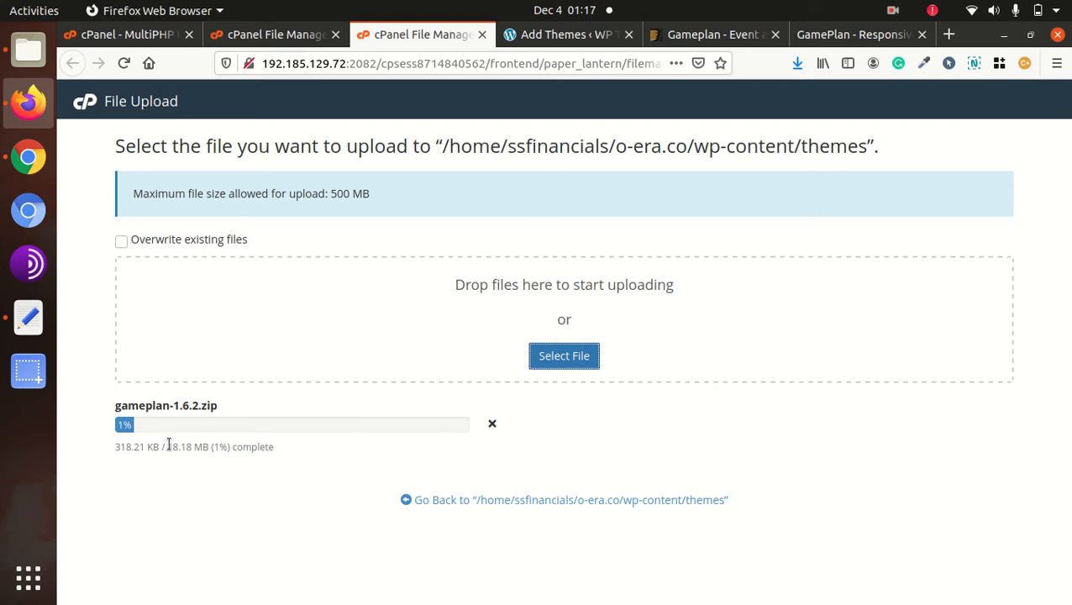
left_click_drag(167, 444, 191, 446)
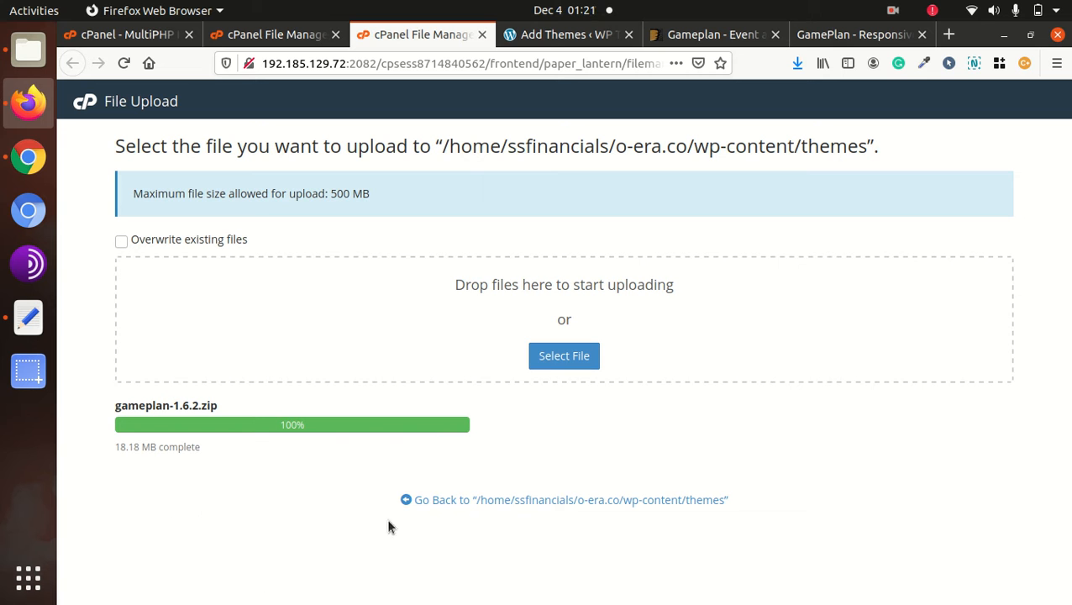
Step: Return to the o-era.co/wp-content/themes folder, extract gameplan-1.6.2.zip there and refresh the file listing
left_click(451, 501)
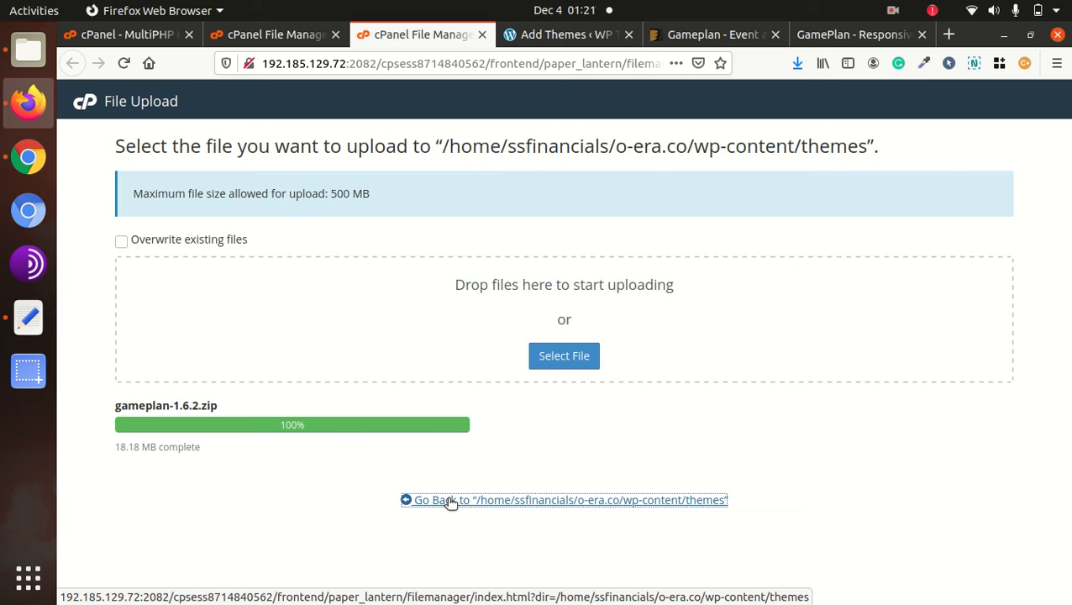
left_click(442, 500)
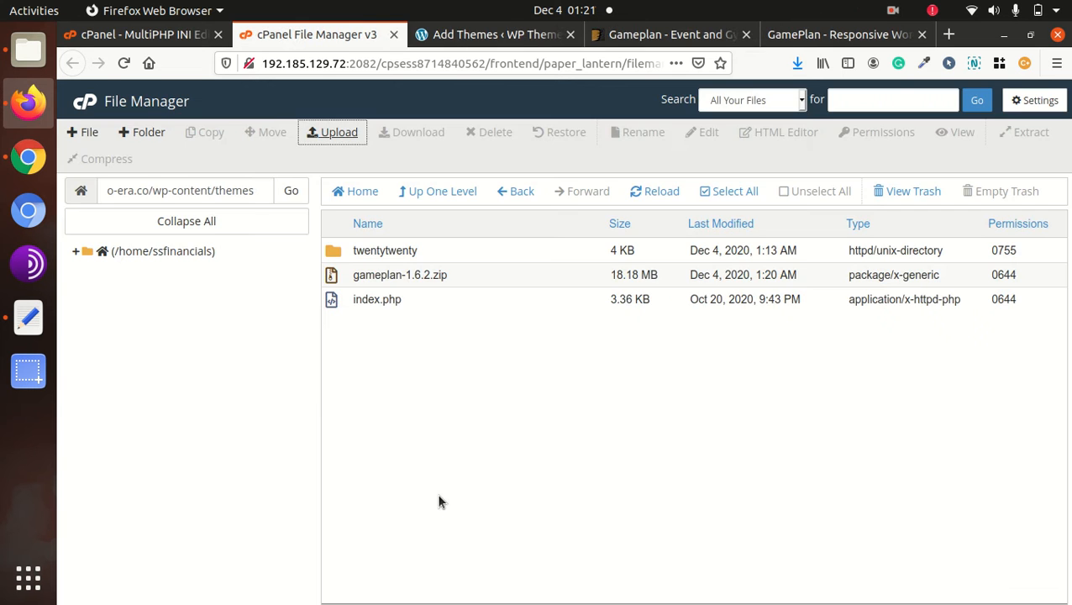
left_click(421, 280)
right_click(469, 275)
left_click(515, 453)
left_click(664, 420)
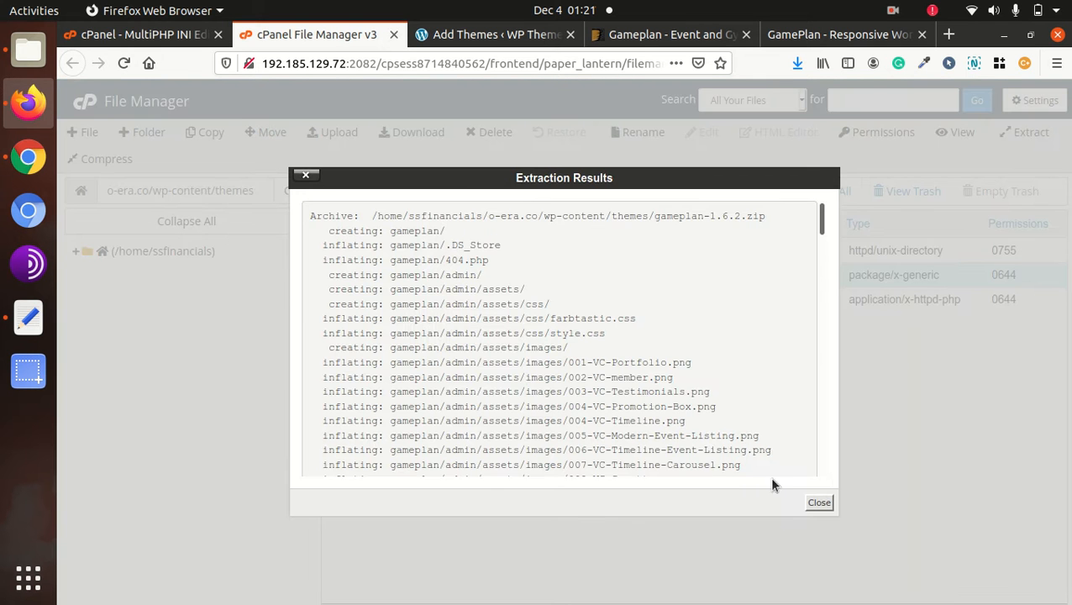
left_click(819, 502)
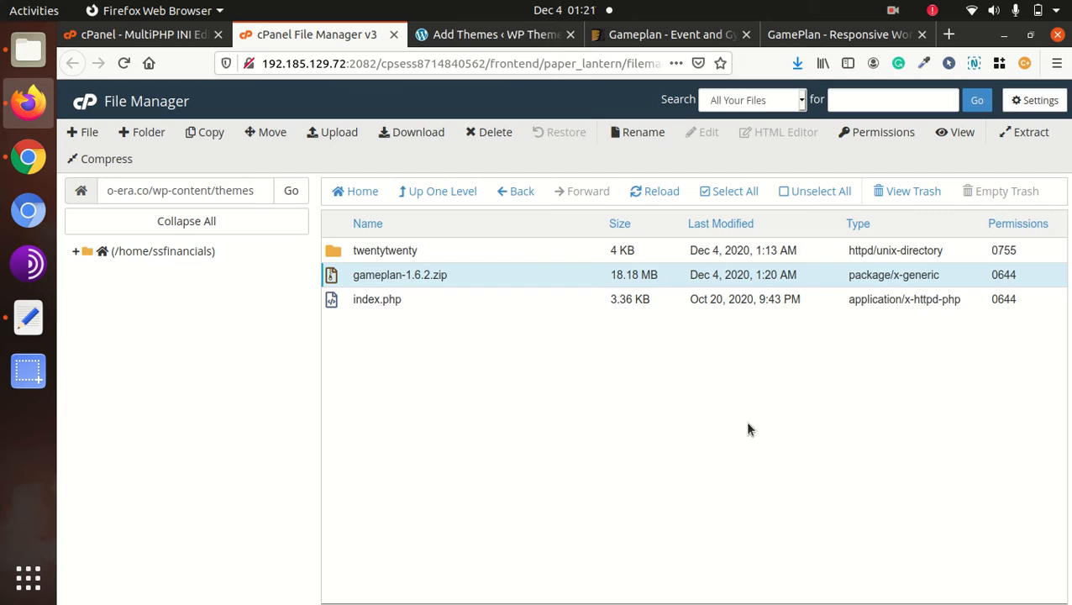
left_click(654, 192)
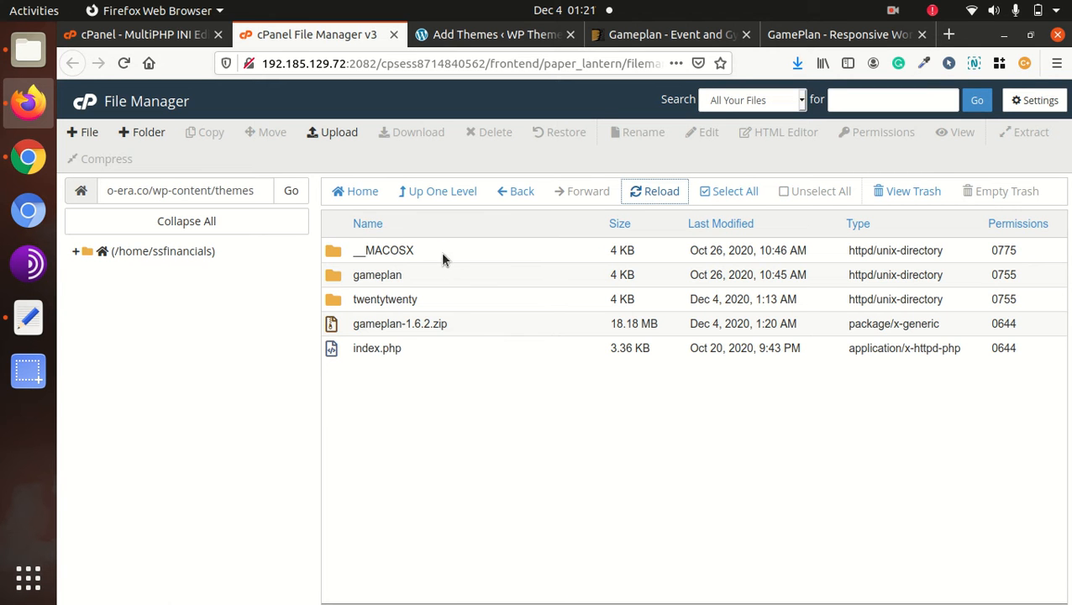
Step: Permanently delete the __MACOSX folder from the themes directory, skipping the trash
left_click(441, 251)
left_click(486, 136)
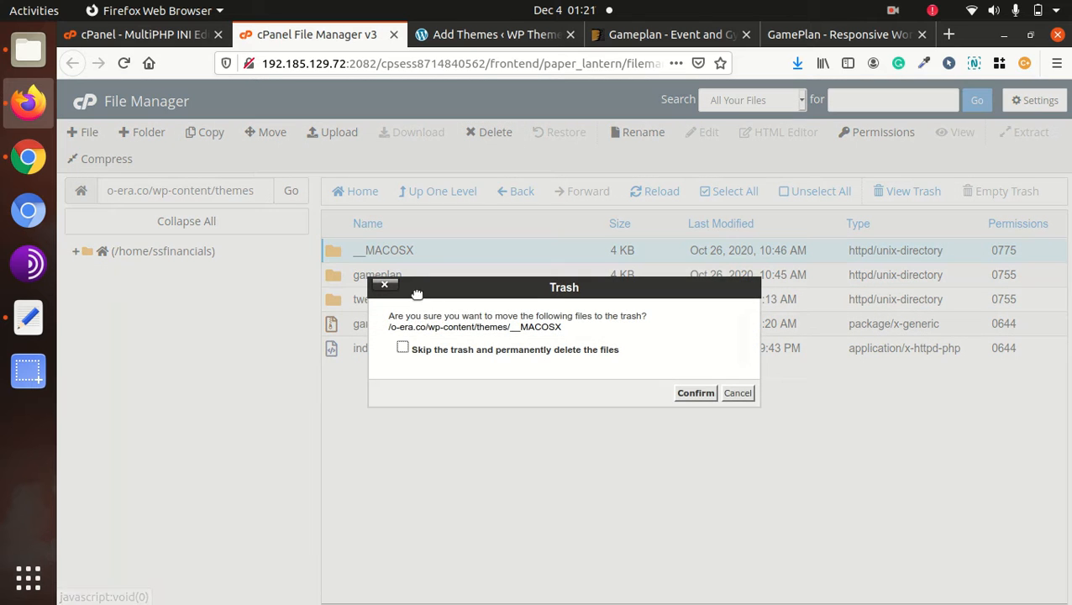
left_click(403, 347)
left_click(694, 393)
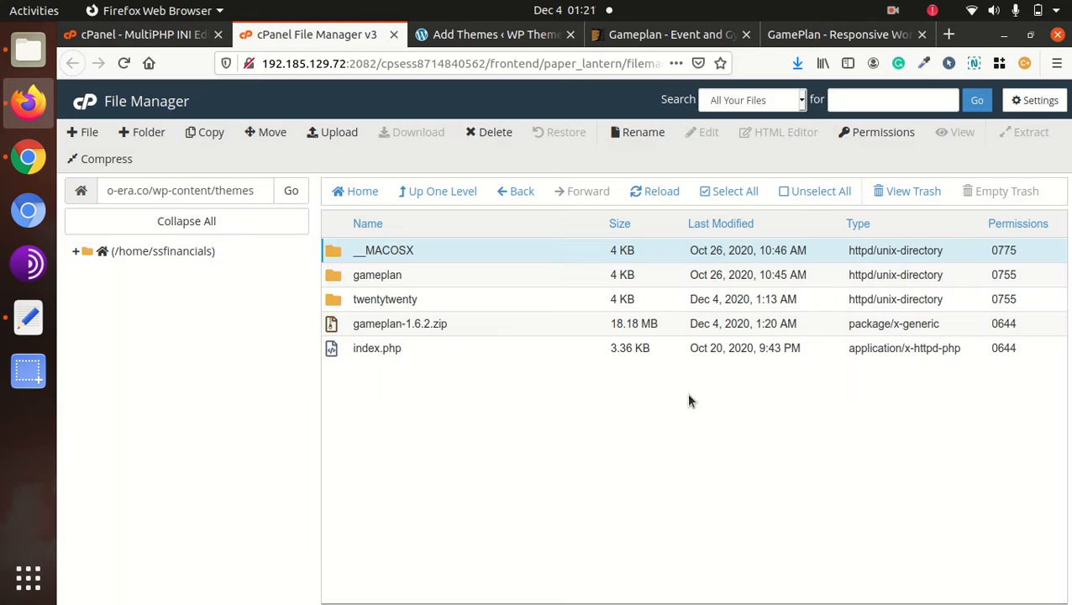
Step: Look through the contents of the extracted gameplan folder and return to the themes directory
double_click(452, 254)
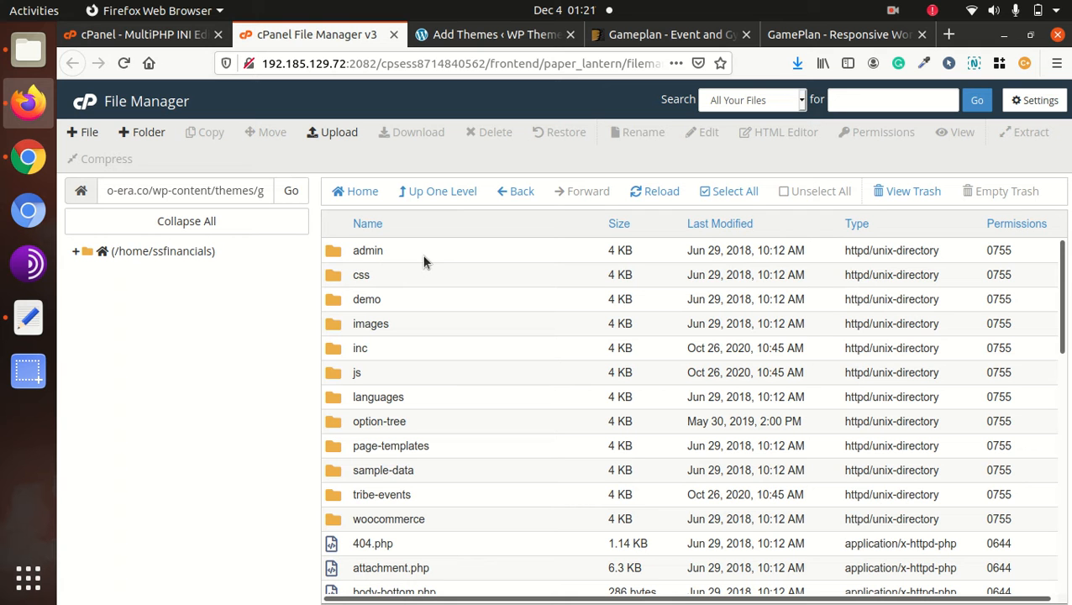
scroll(458, 328, "down", 3)
scroll(457, 313, "up", 3)
left_click(432, 195)
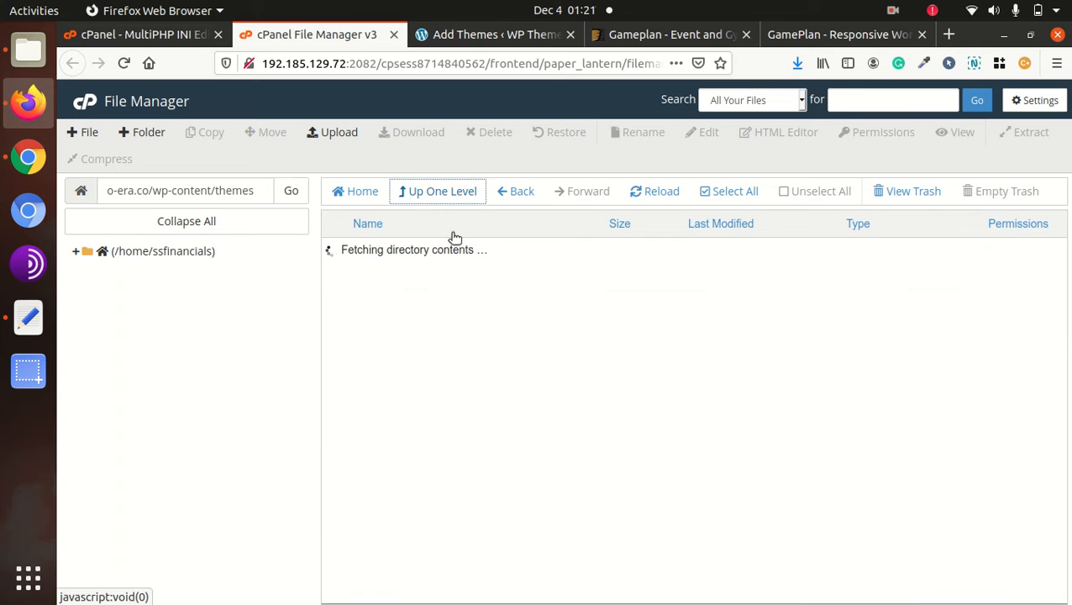
Step: Permanently delete gameplan-1.6.2.zip from the themes directory, skipping the trash
left_click(483, 309)
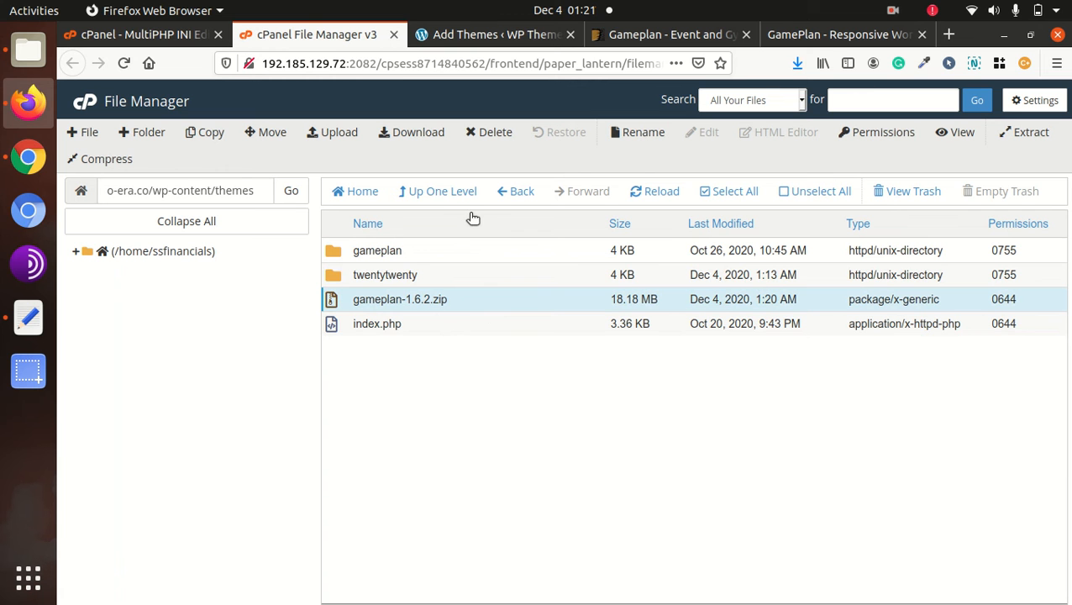
left_click(492, 134)
left_click(403, 348)
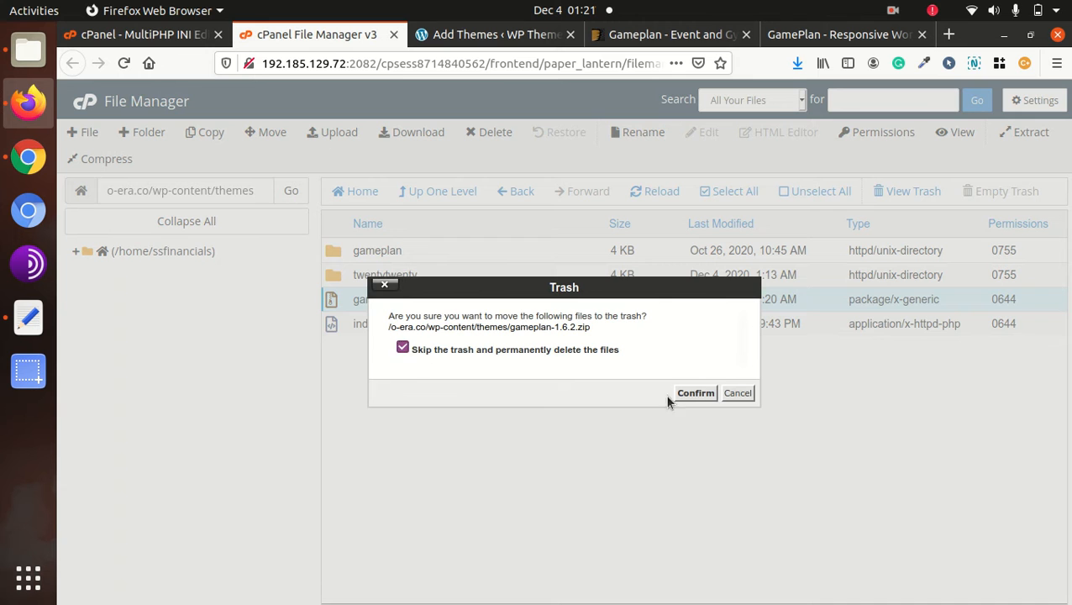
left_click(696, 394)
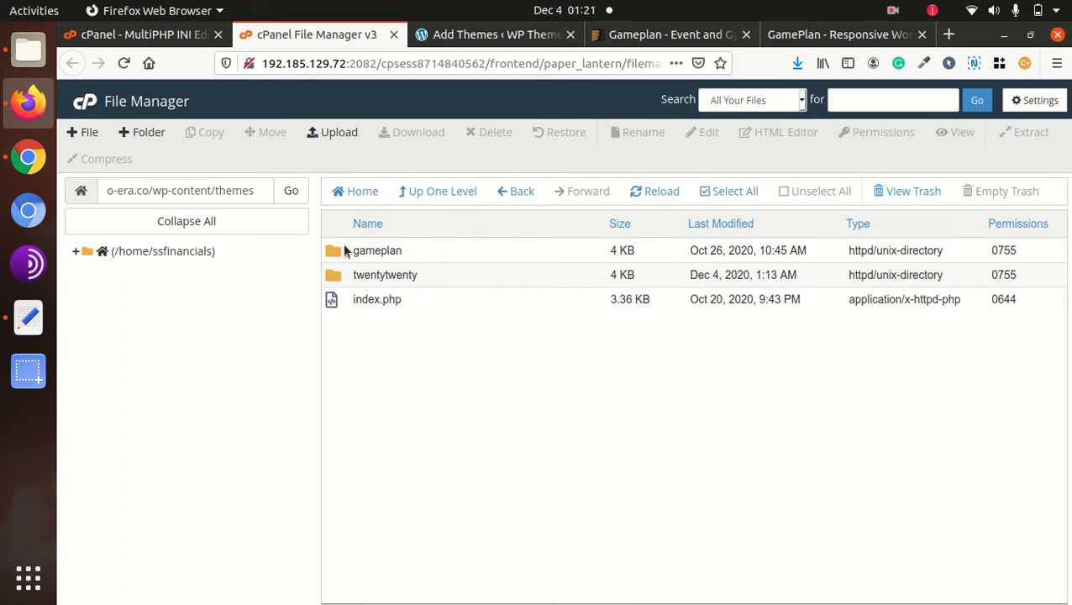
Step: Switch to the WordPress dashboard, open the installed Themes page and examine the gameplan theme's name, version and description
left_click(474, 34)
left_click(99, 315)
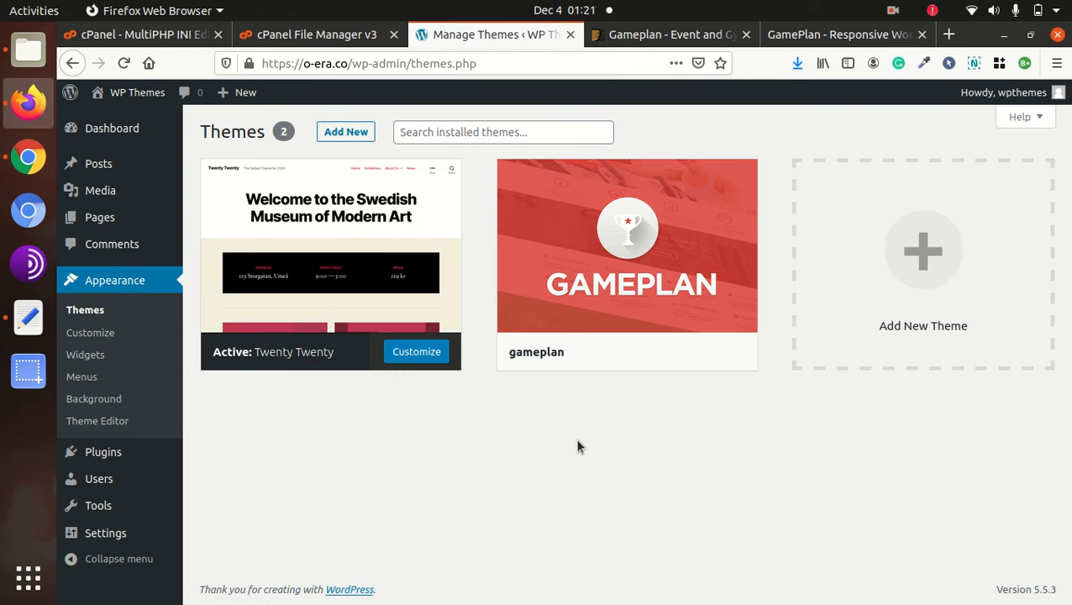
left_click(614, 247)
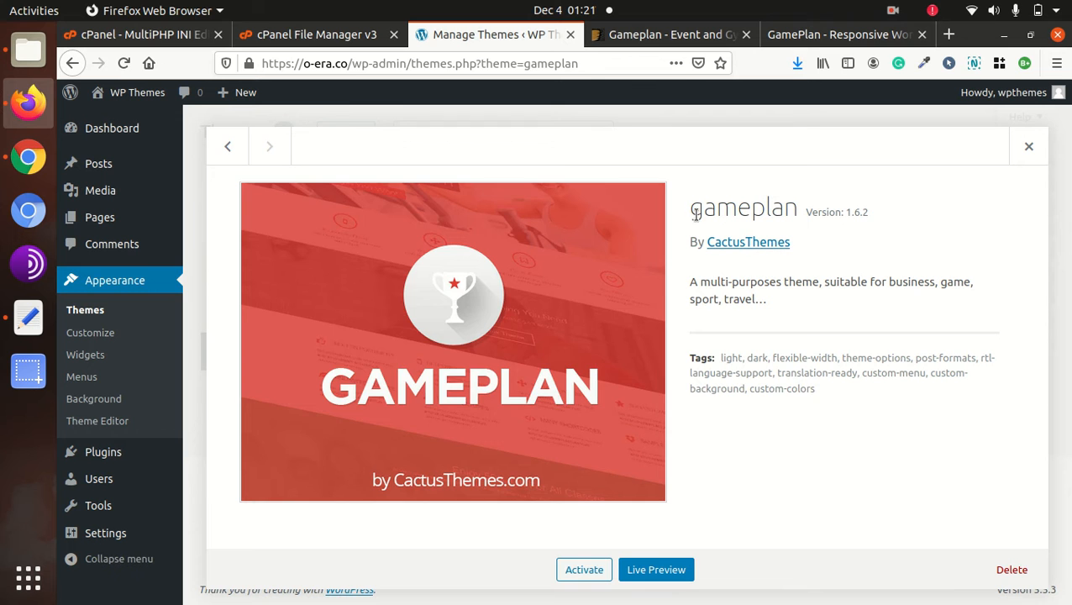
left_click_drag(687, 218, 813, 209)
left_click(852, 217)
left_click_drag(691, 290, 918, 281)
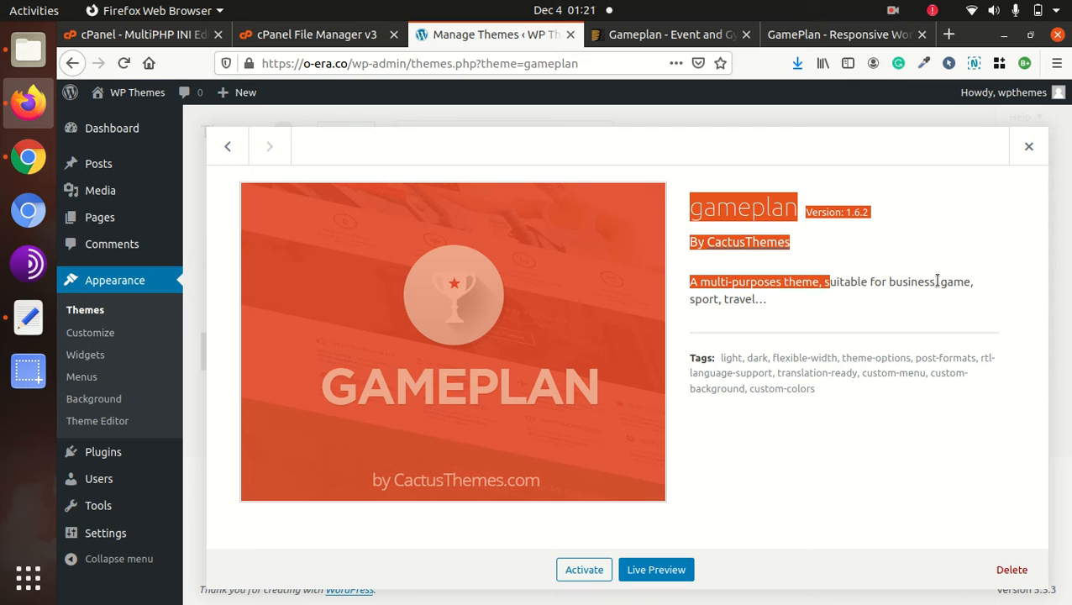
left_click(922, 286)
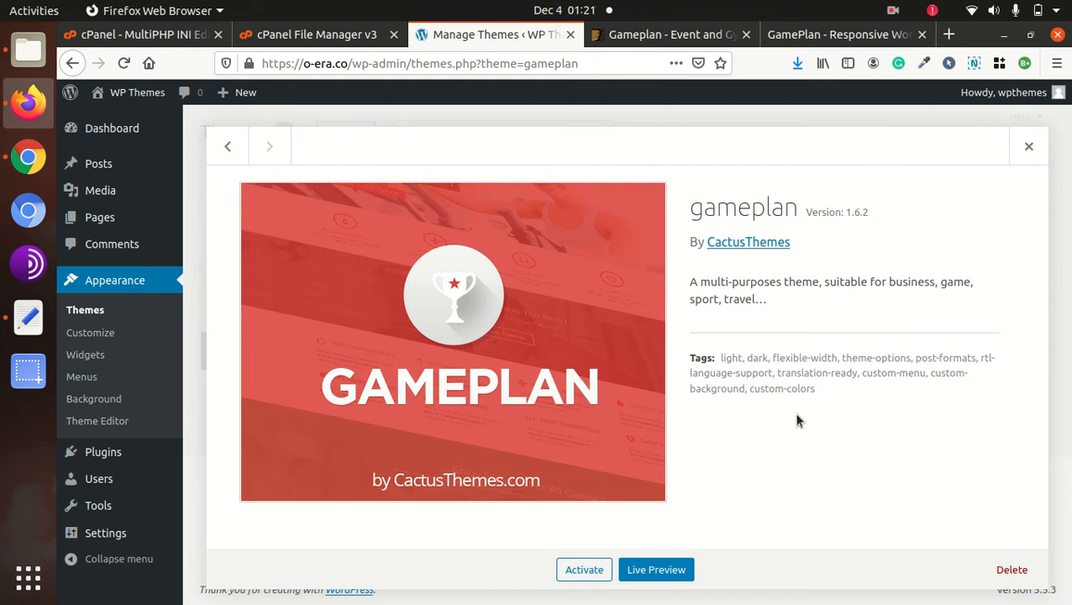
Step: Activate the gameplan theme and open its list of required and recommended plugins to install
left_click(586, 571)
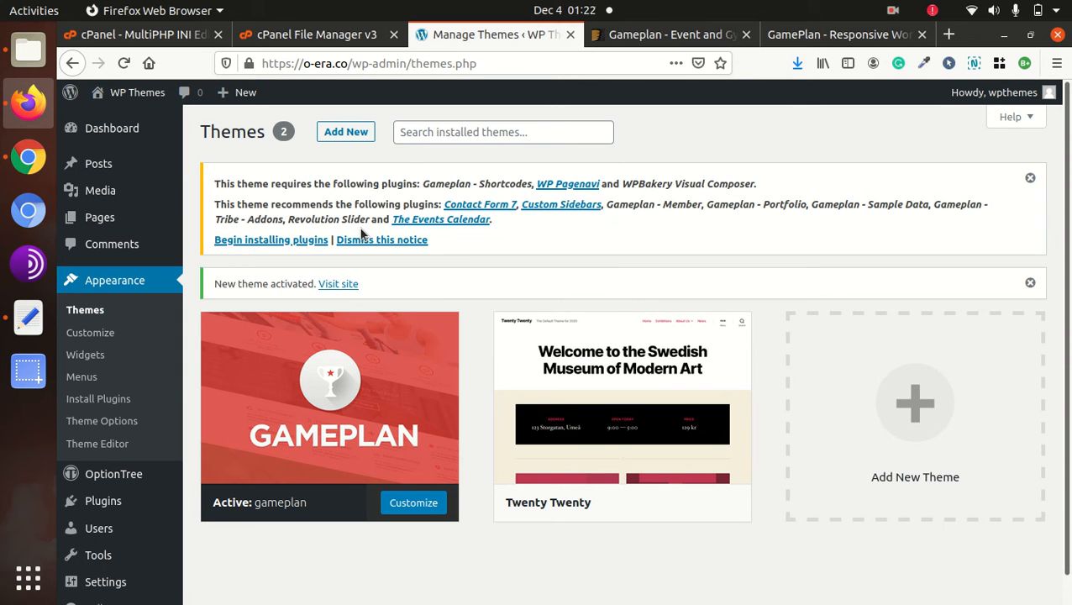
left_click(248, 242)
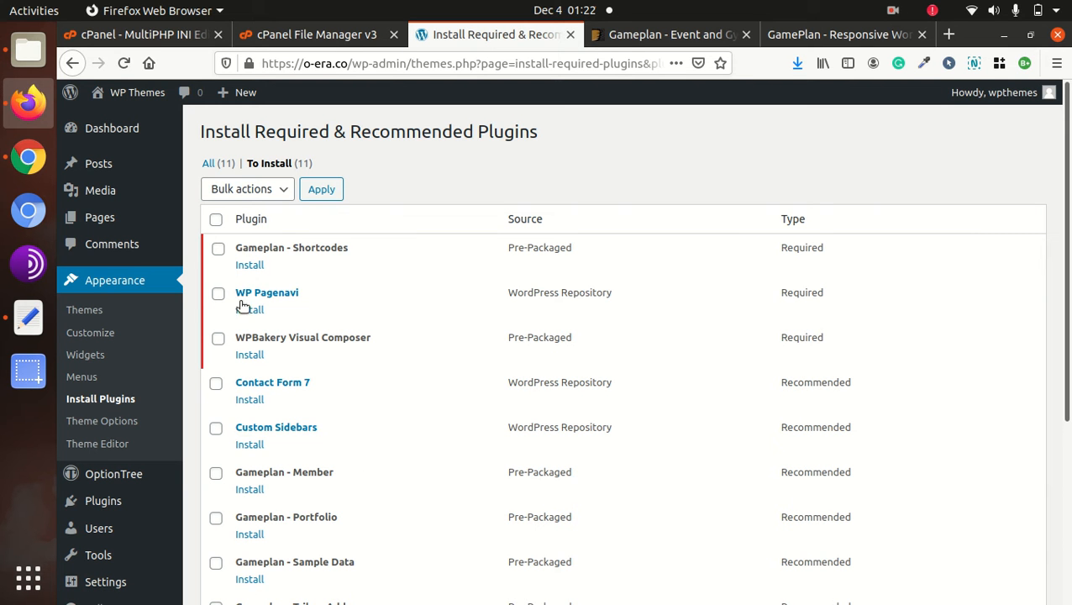
scroll(280, 378, "down", 3)
scroll(280, 378, "up", 3)
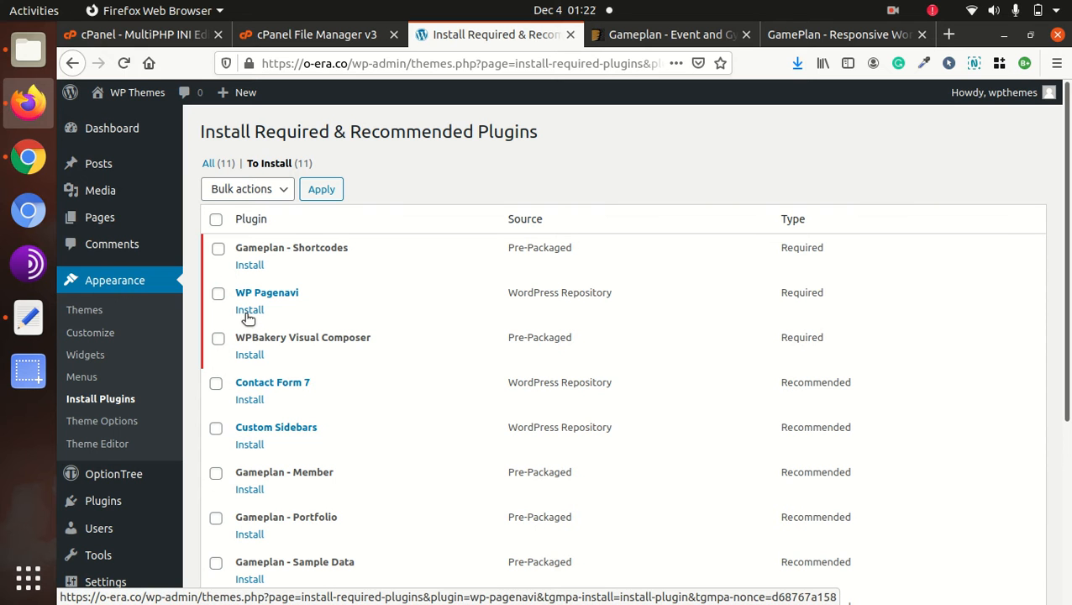
Step: Install the required WPBakery Visual Composer plugin and activate it from the required plugins installer
left_click(251, 355)
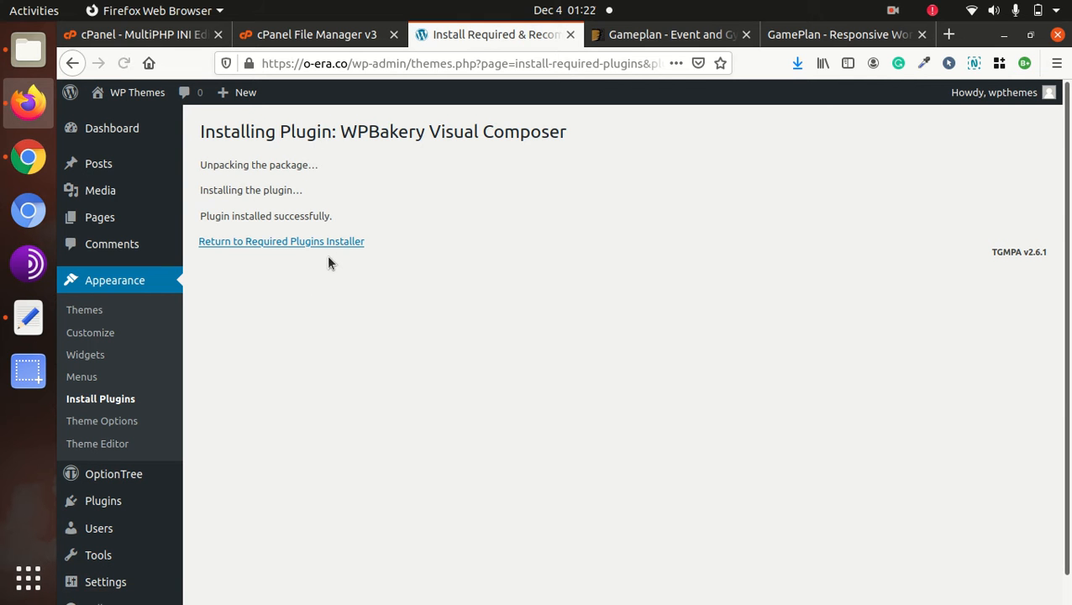
left_click(327, 244)
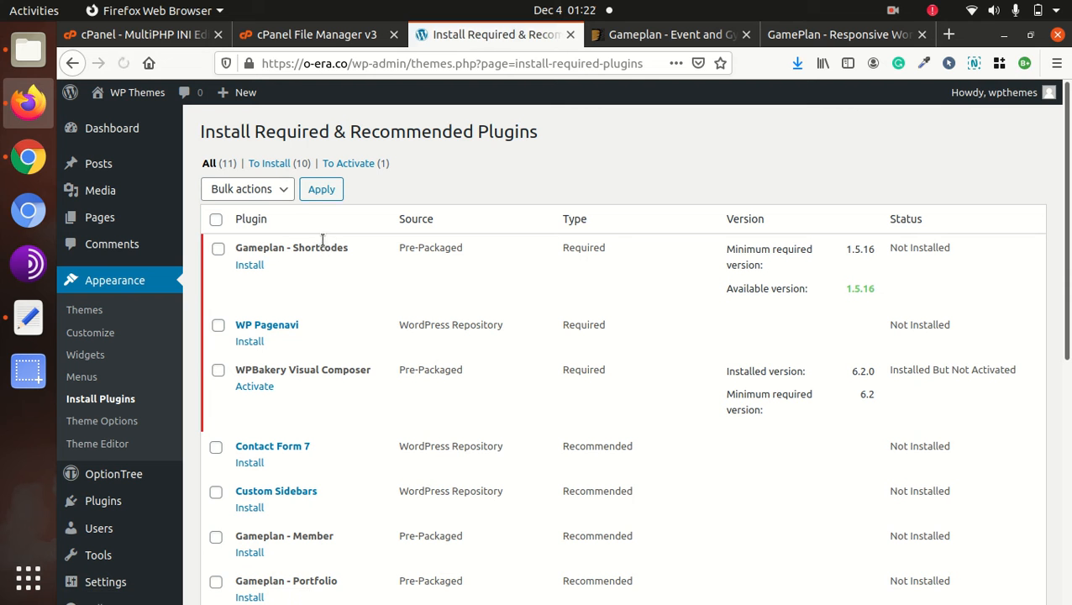
left_click(254, 387)
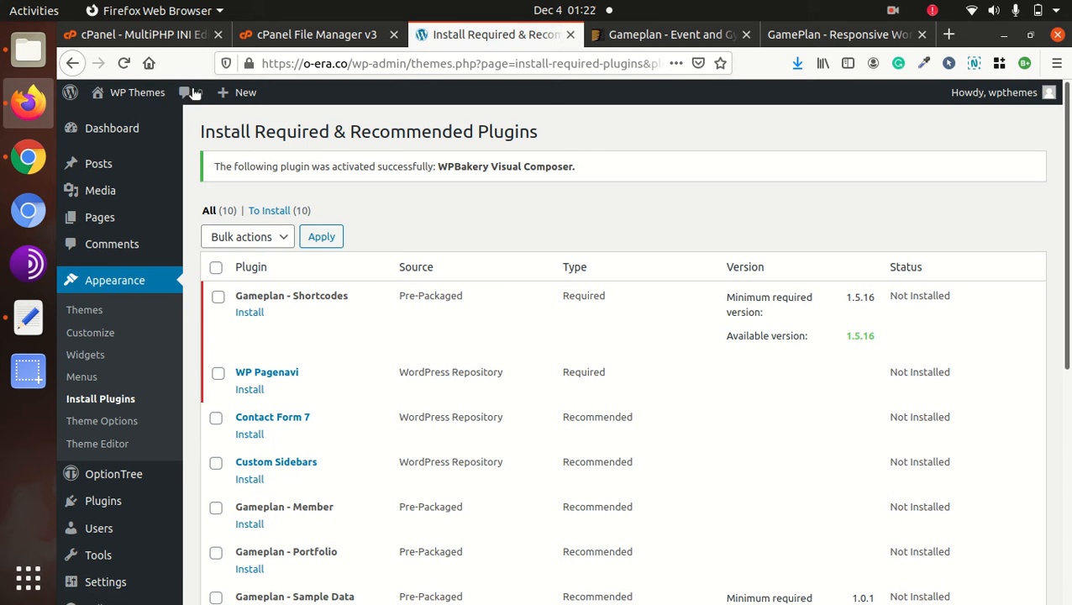
Step: Reload the dashboard and check the WPBakery Page Builder entry in the installed plugins list
left_click(125, 64)
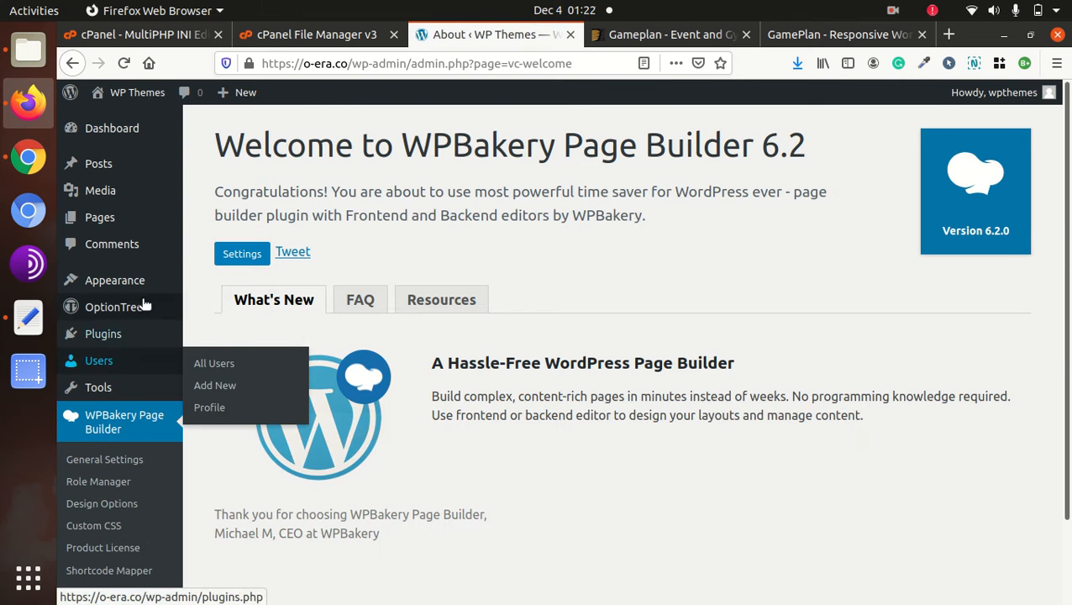
mouse_move(122, 334)
left_click(224, 341)
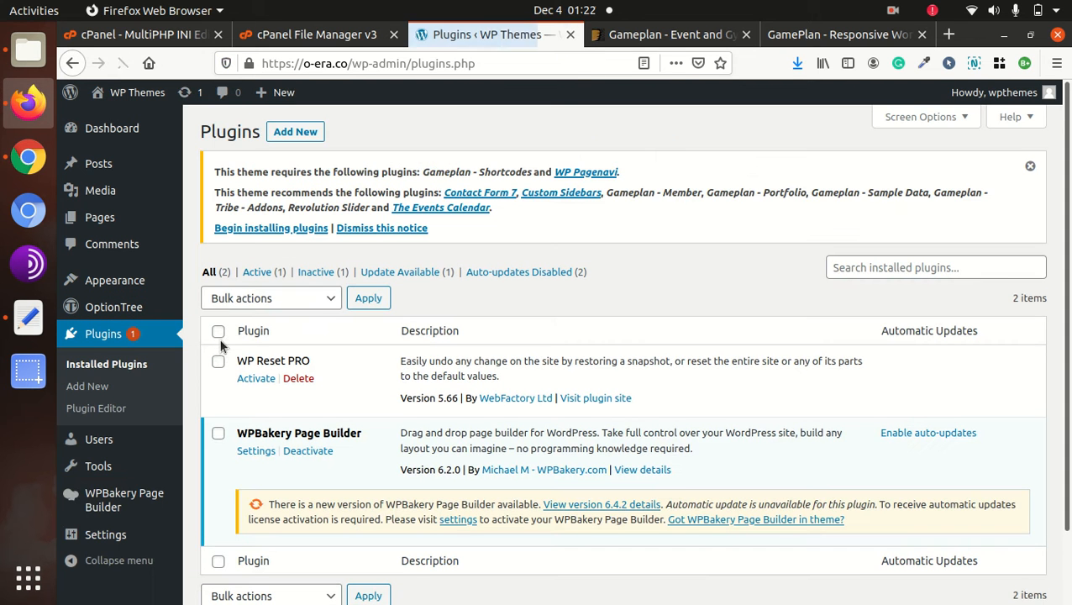
scroll(323, 342, "down", 2)
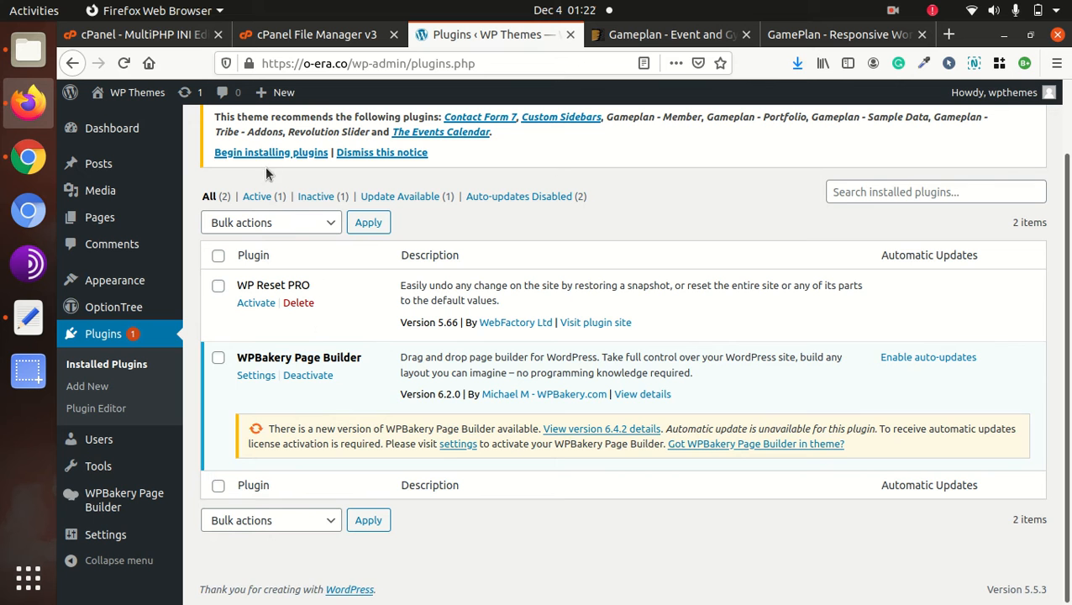
Step: Reopen the theme's required plugins installer, then install and activate the Gameplan - Shortcodes plugin
left_click(299, 151)
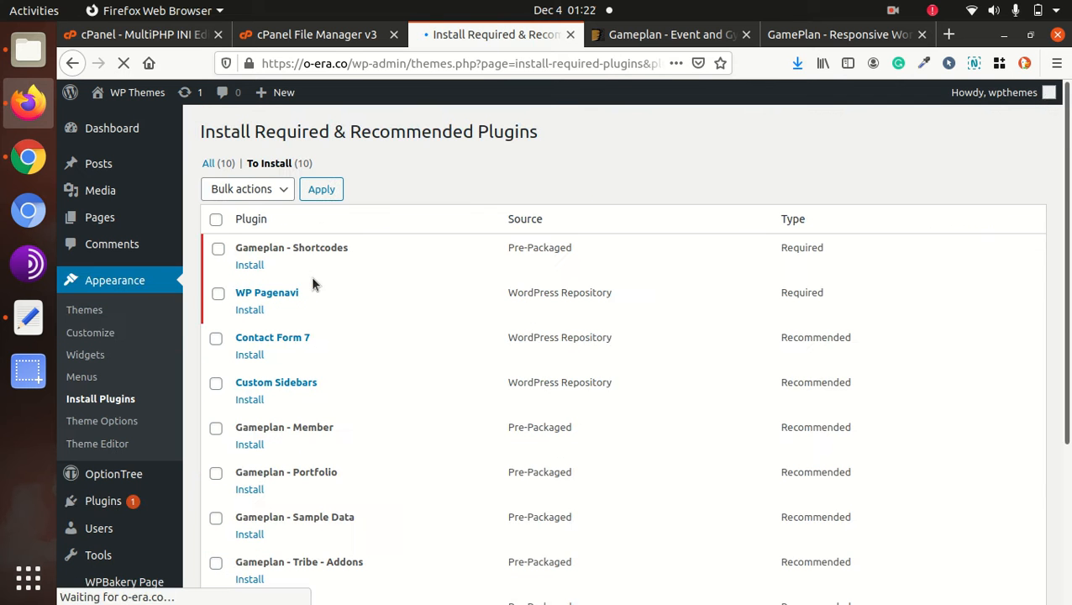
left_click(250, 265)
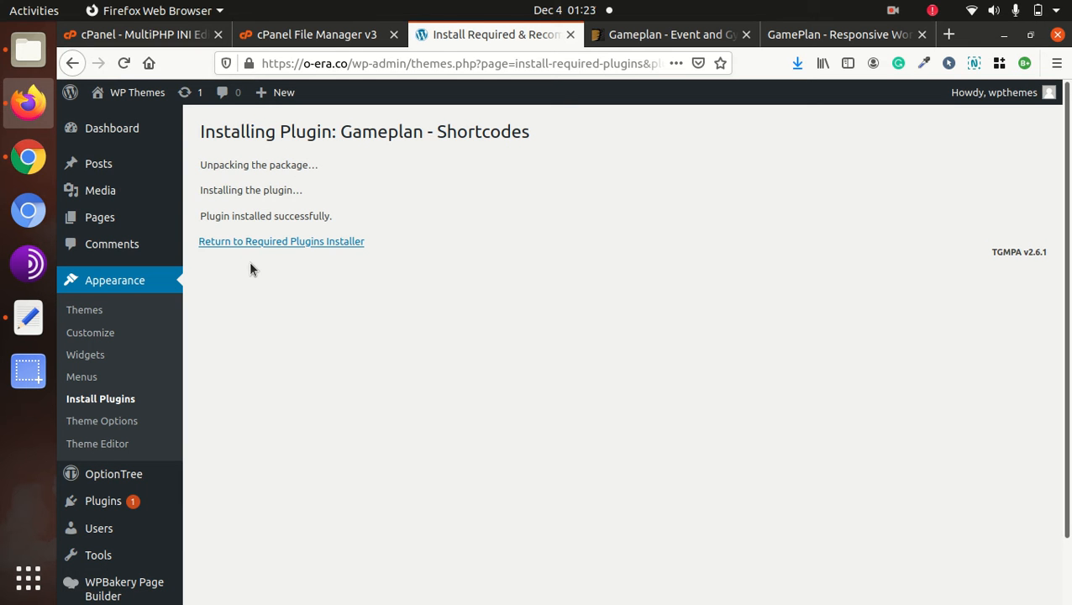
left_click(263, 242)
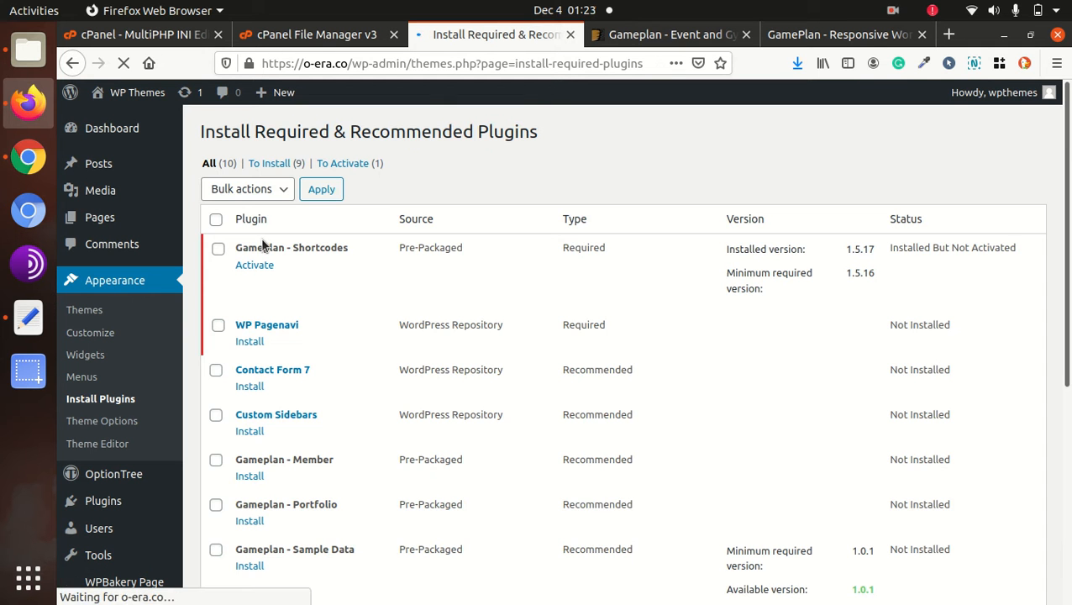
left_click(256, 267)
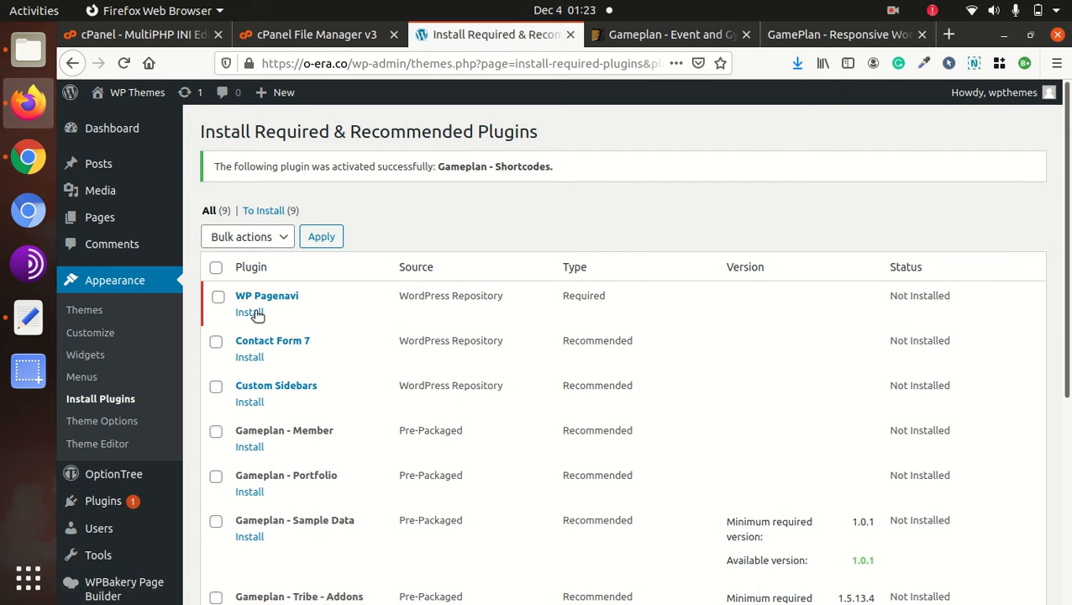
Step: Install the required WP Pagenavi plugin and activate it from the required plugins installer
left_click(254, 313)
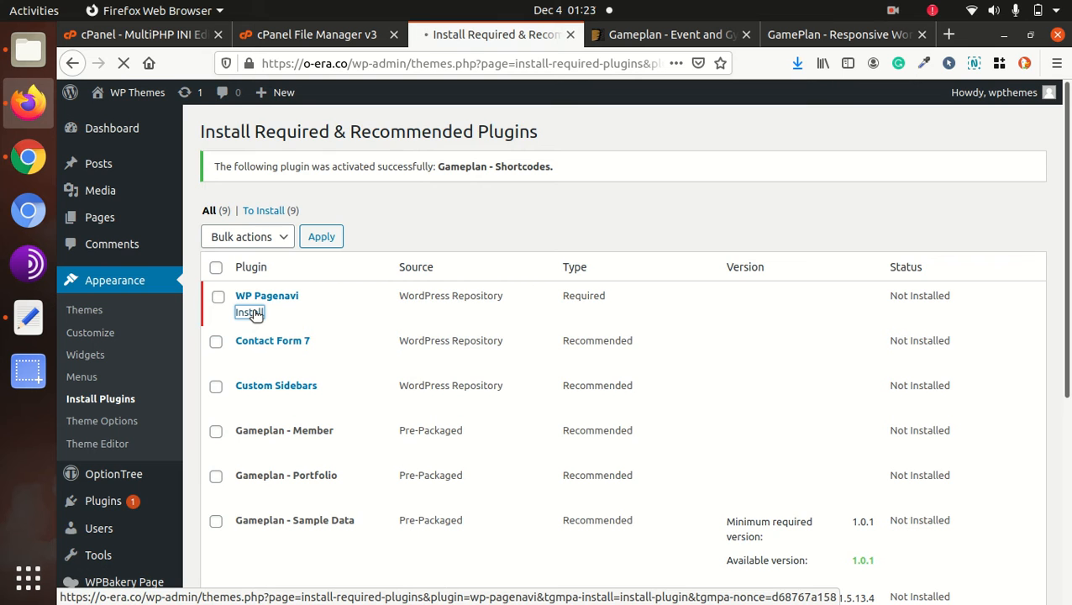
scroll(251, 313, "down", 3)
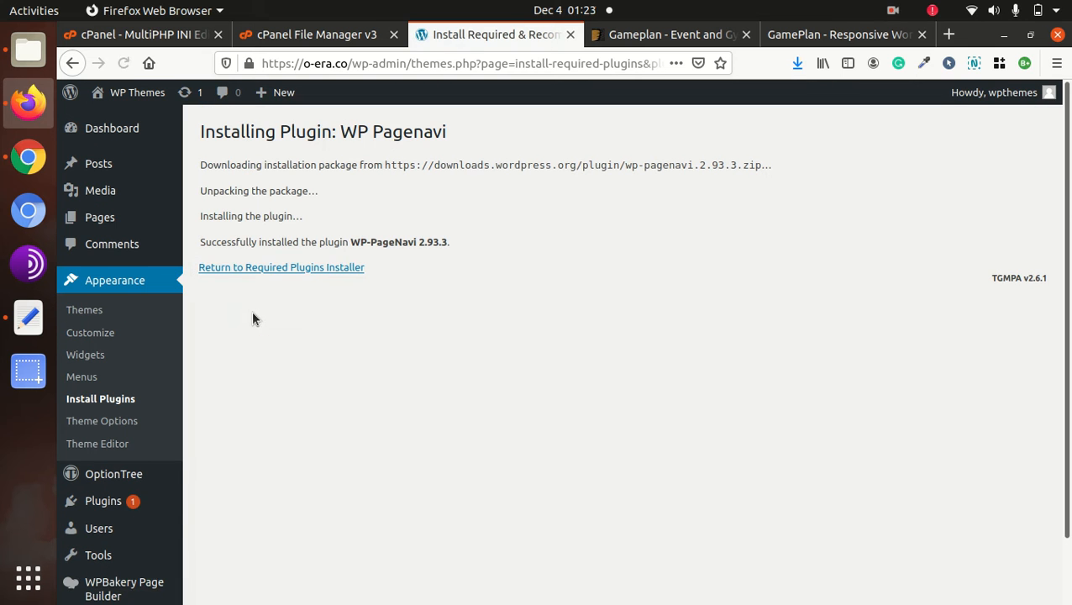
left_click(248, 272)
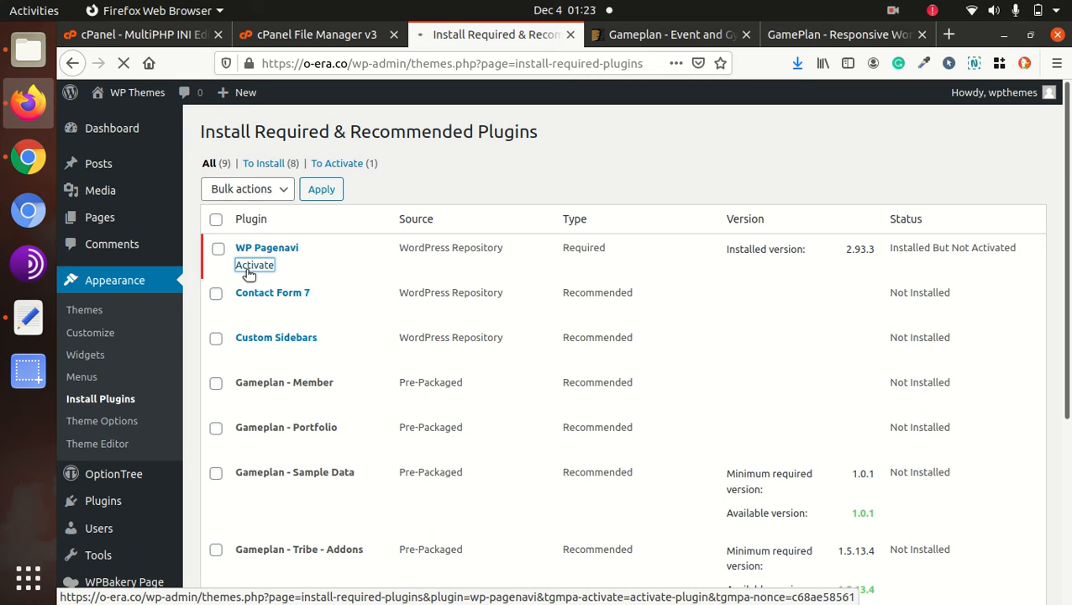
scroll(334, 367, "down", 2)
scroll(335, 367, "down", 4)
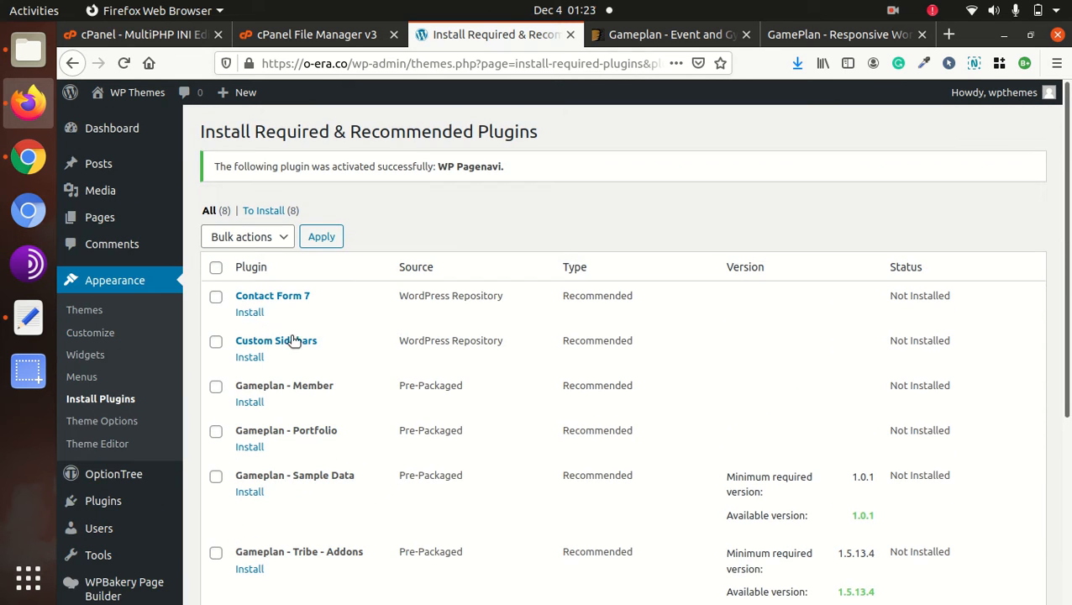
Step: Install the recommended Contact Form 7 plugin and activate it from the required plugins installer
left_click(249, 313)
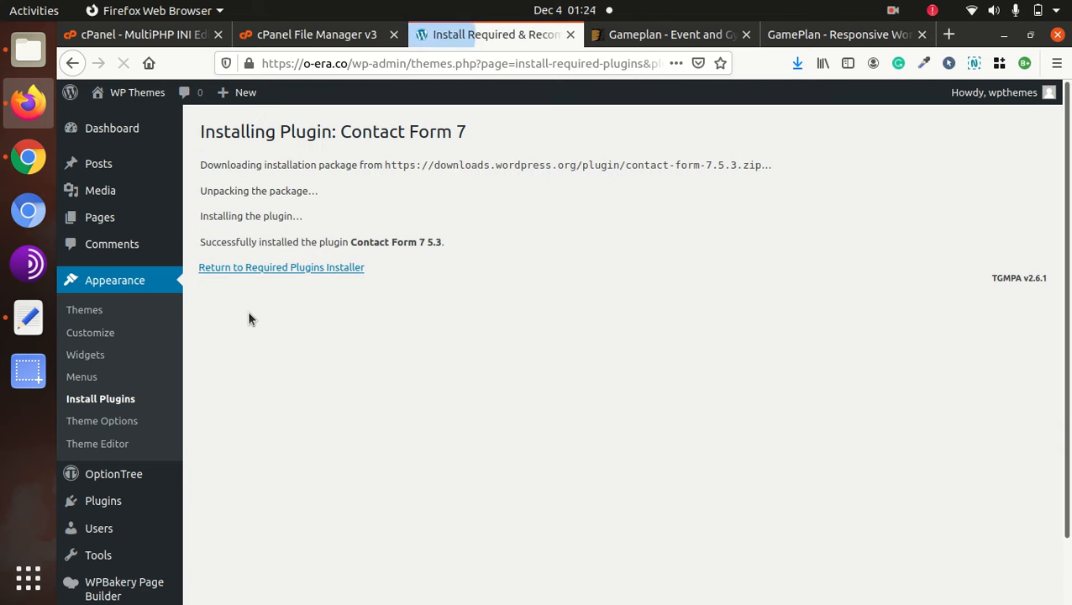
left_click(263, 269)
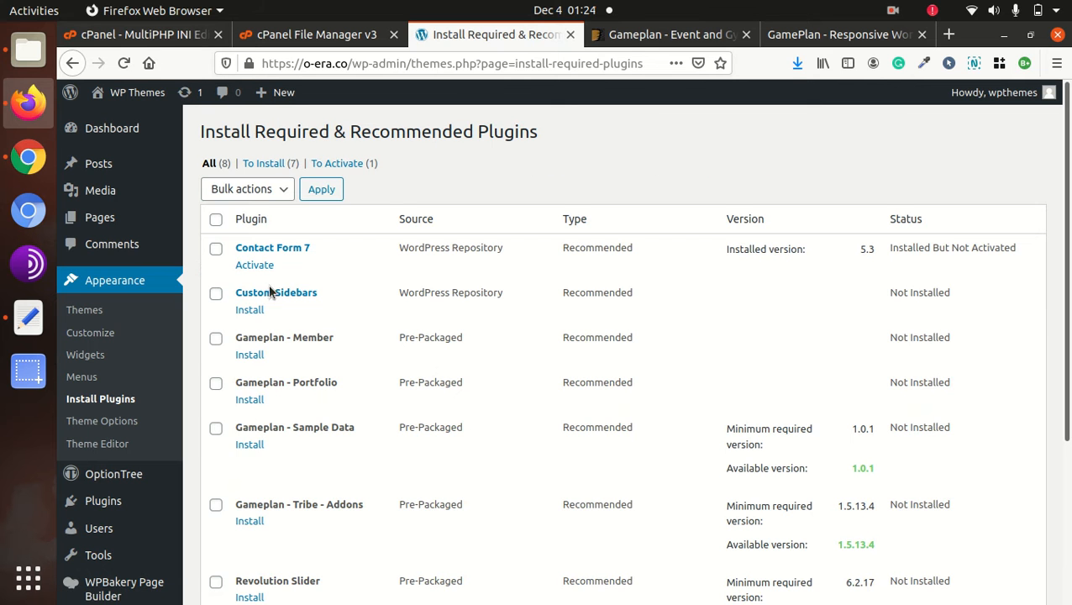
left_click(257, 267)
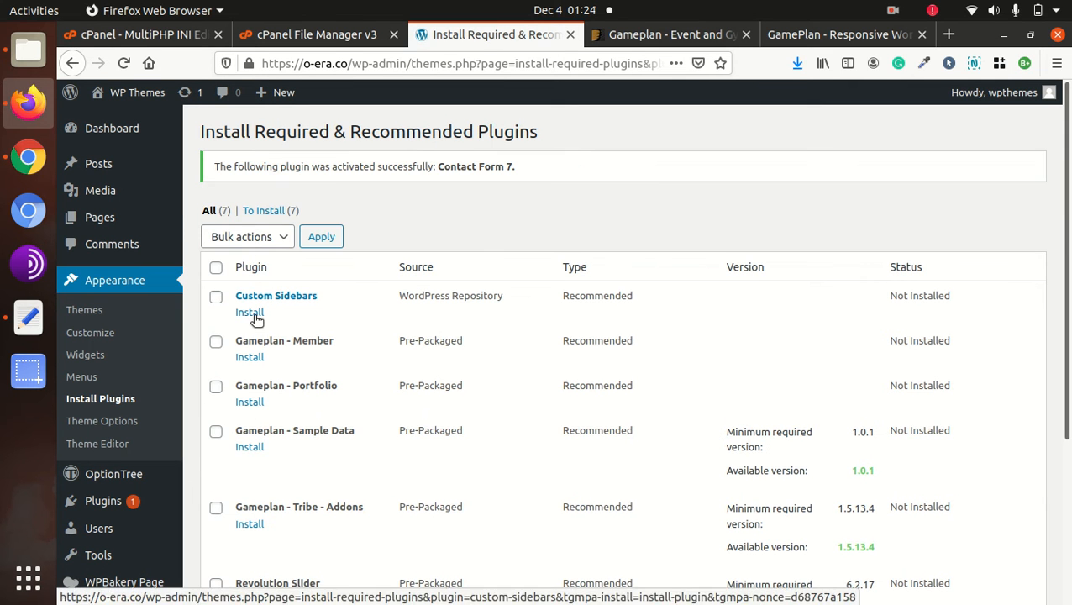
Step: Install the recommended Custom Sidebars plugin and activate it from the required plugins installer
left_click(256, 314)
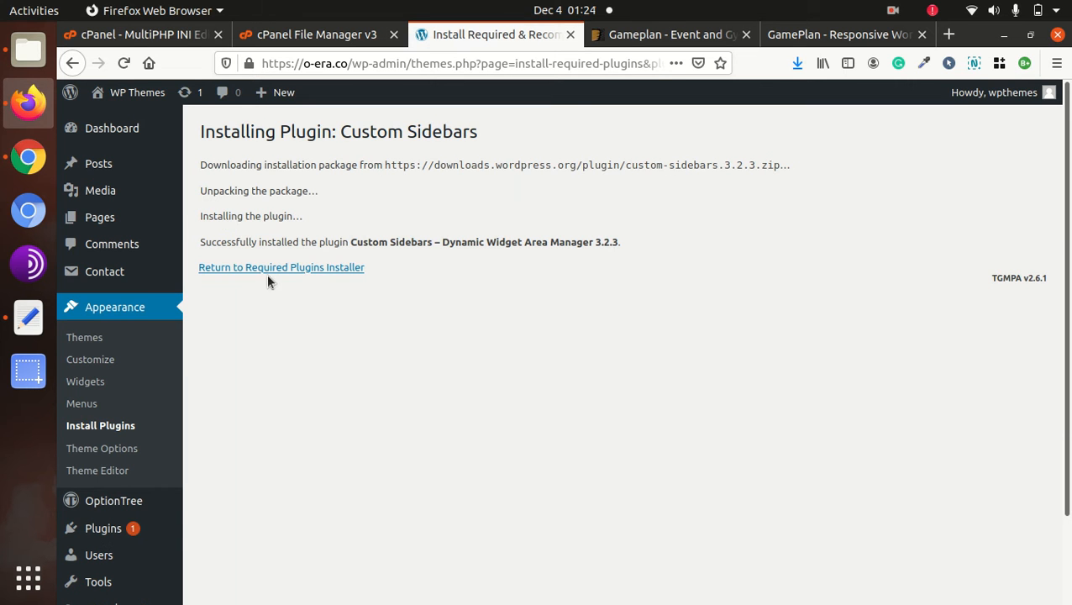
left_click(269, 269)
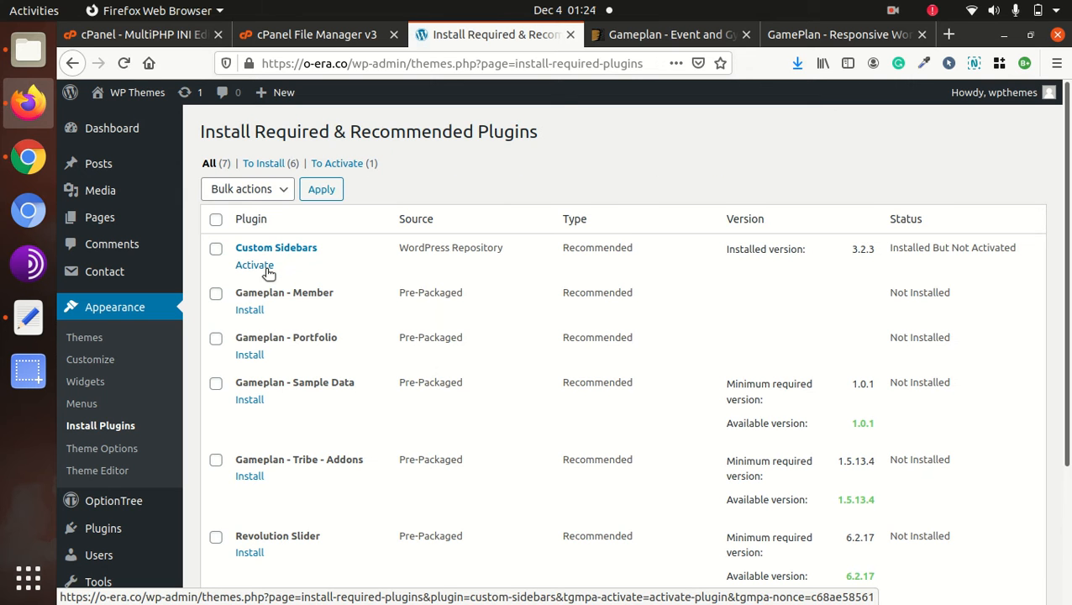
left_click(267, 268)
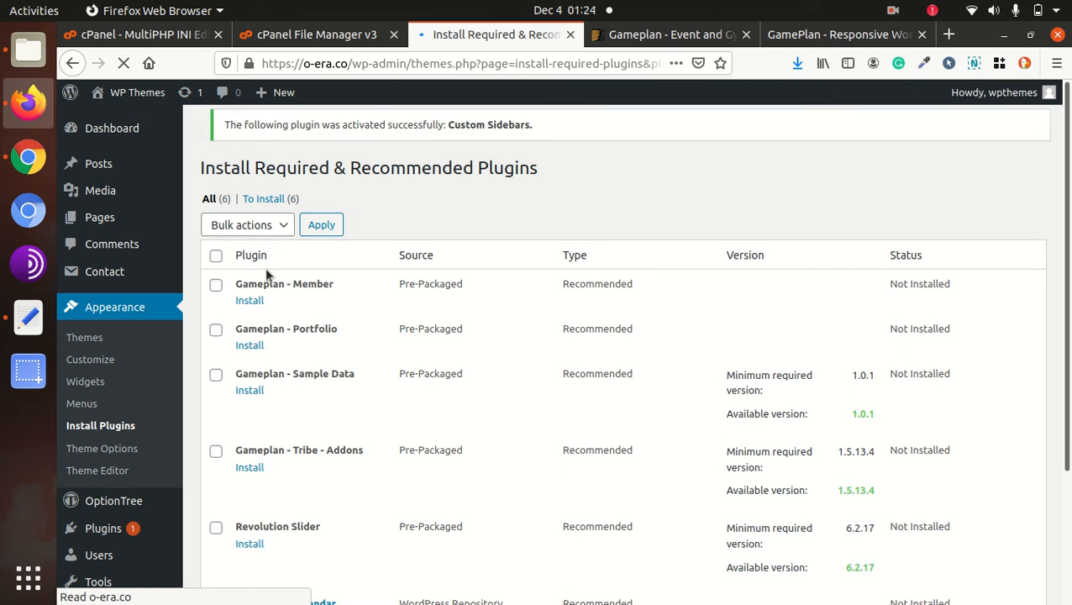
Step: Install the pre-packaged Gameplan - Member plugin and activate it from the required plugins installer
left_click(253, 314)
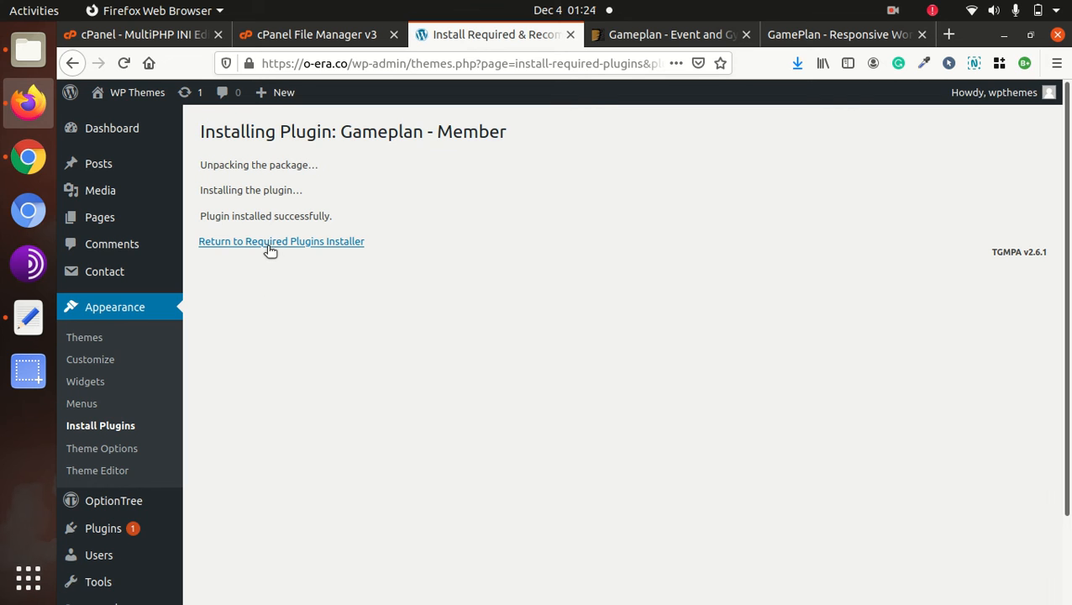
left_click(270, 244)
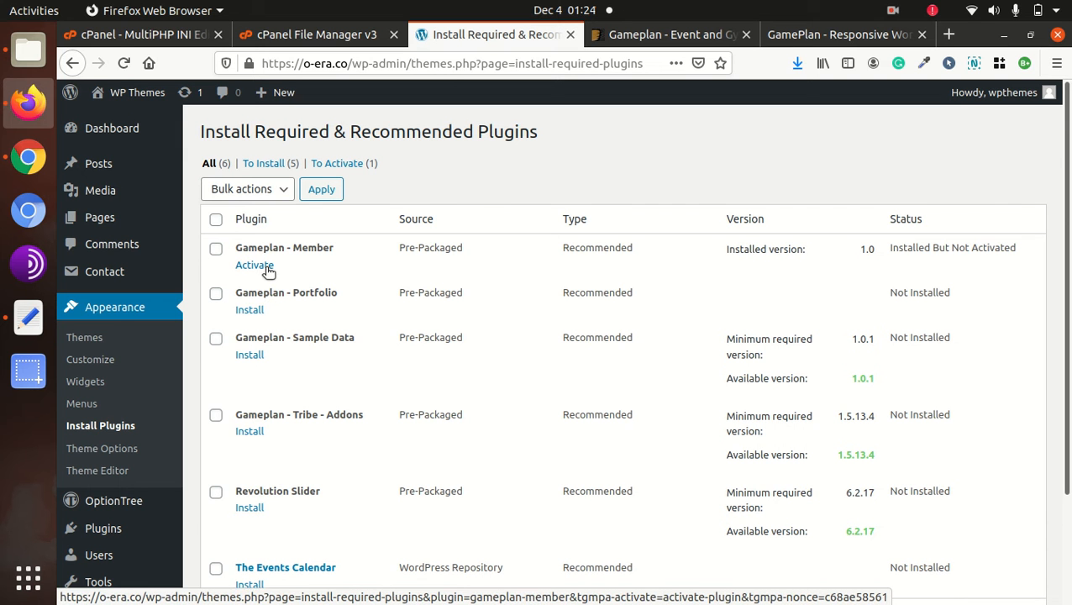
left_click(268, 268)
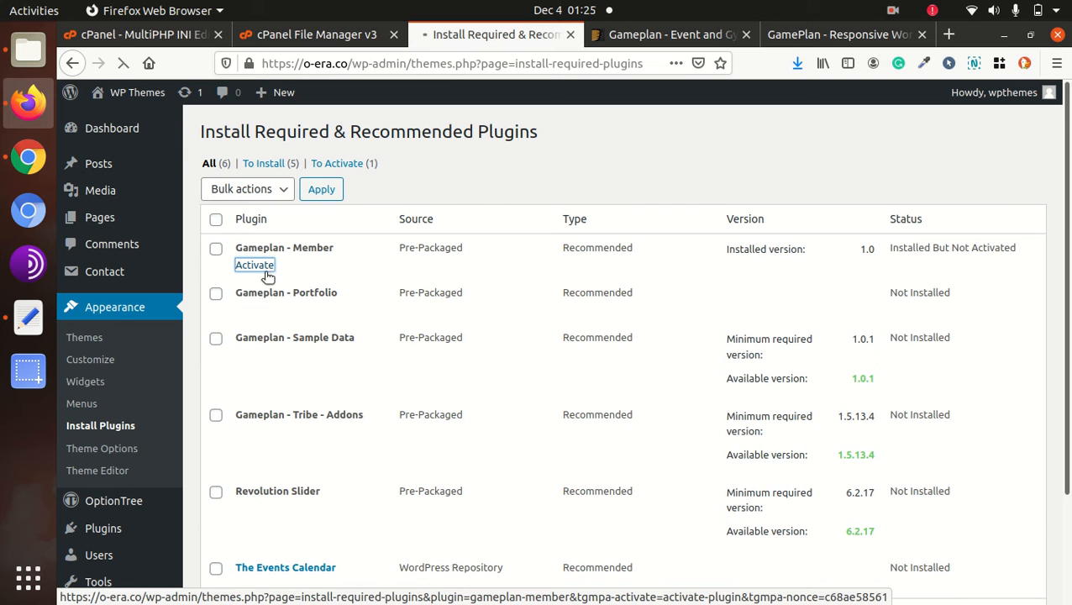
Step: Install the pre-packaged Gameplan - Portfolio plugin and activate it from the required plugins installer
left_click(250, 313)
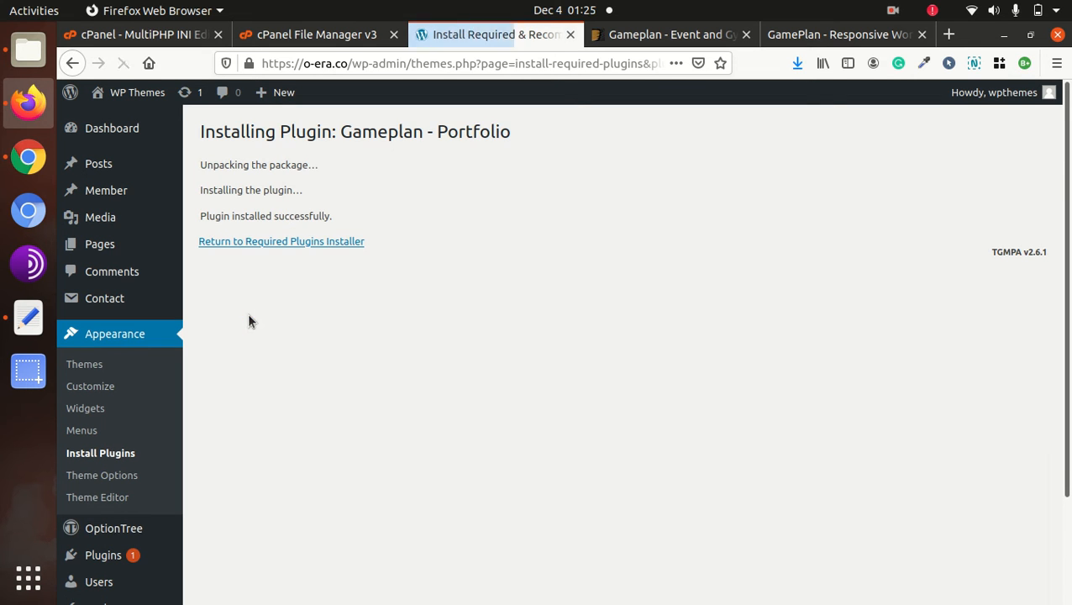
left_click(269, 241)
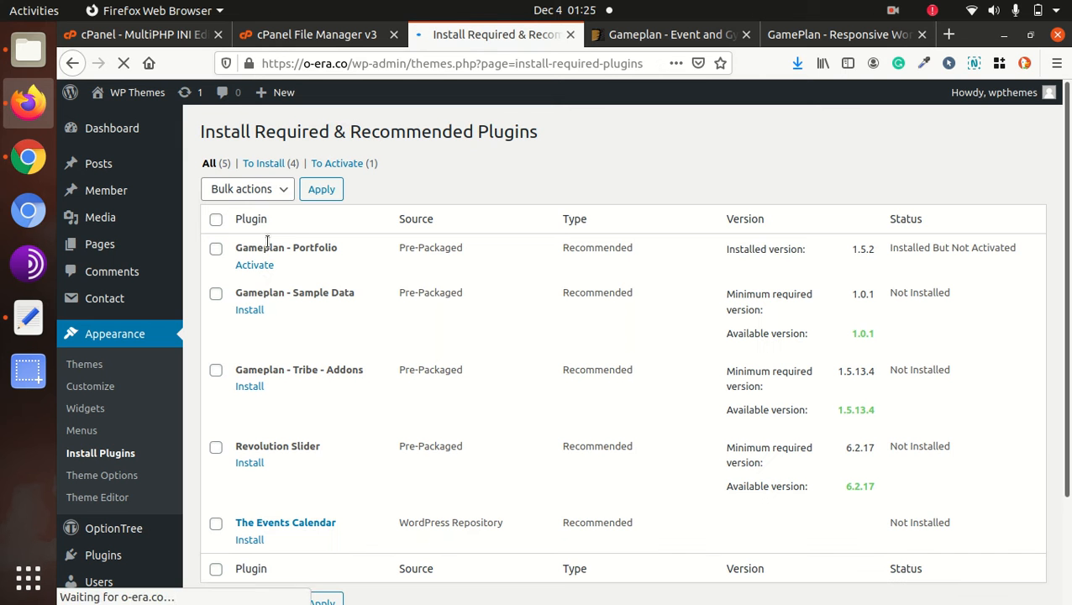
left_click(259, 266)
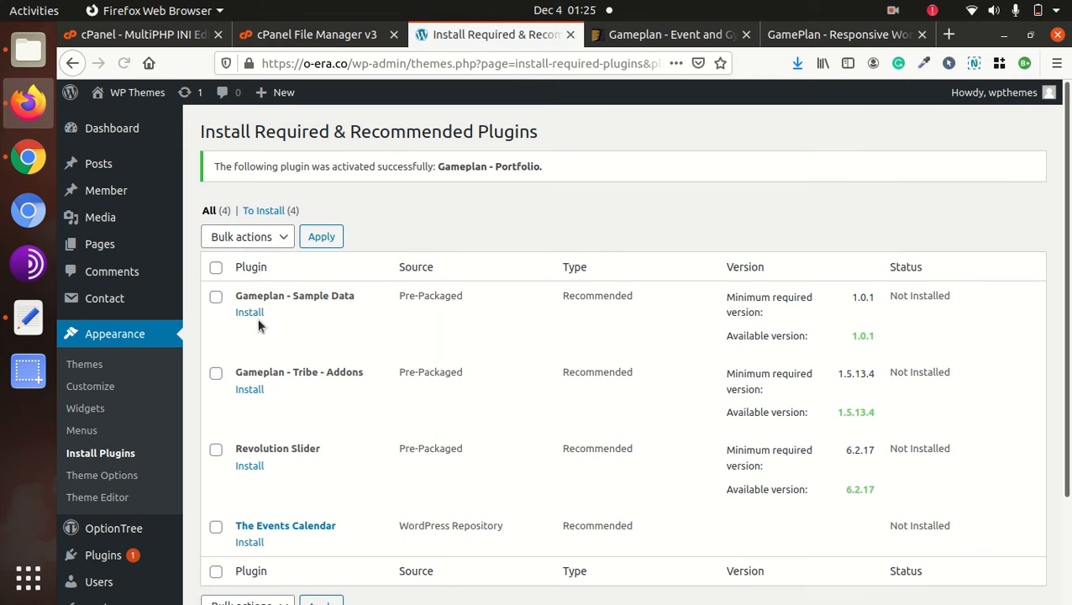
Step: Install and activate the Gameplan - Sample Data plugin, and look over the Gameplan - Demo package on the sample data import page
left_click(250, 312)
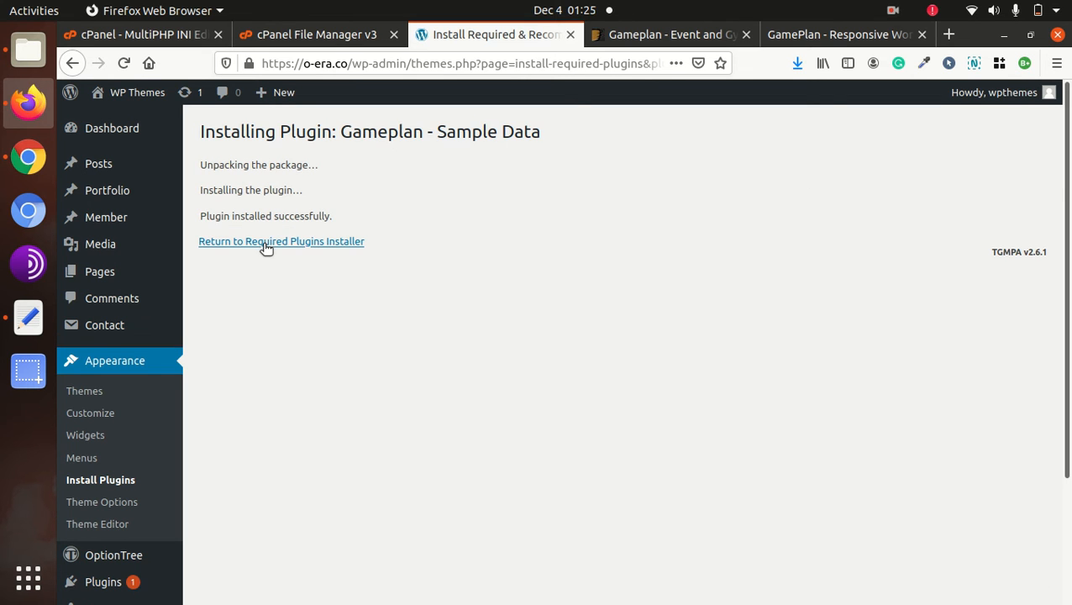
left_click(266, 244)
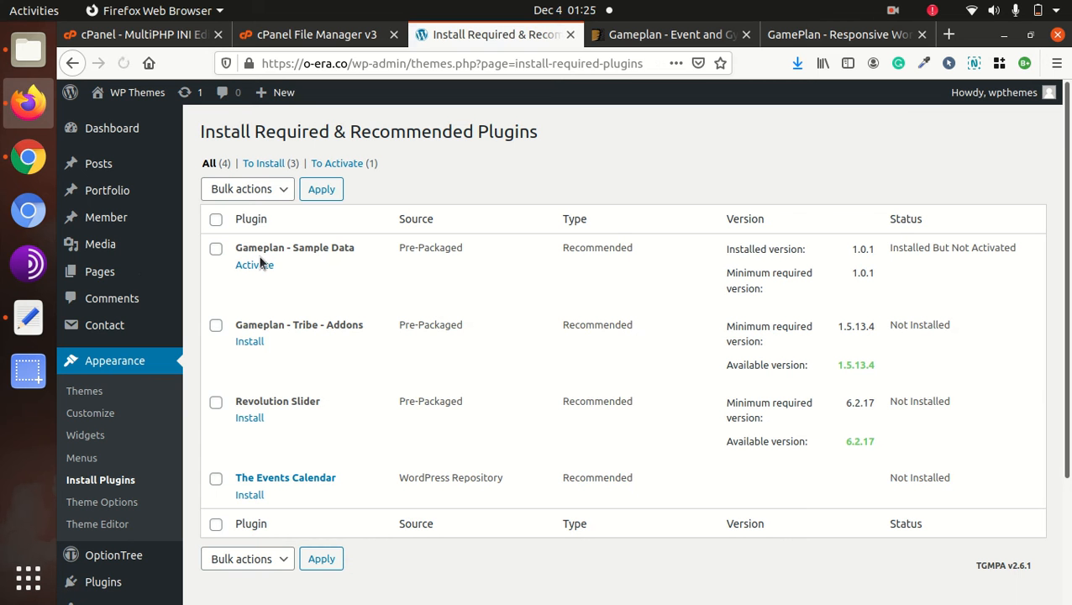
left_click(259, 267)
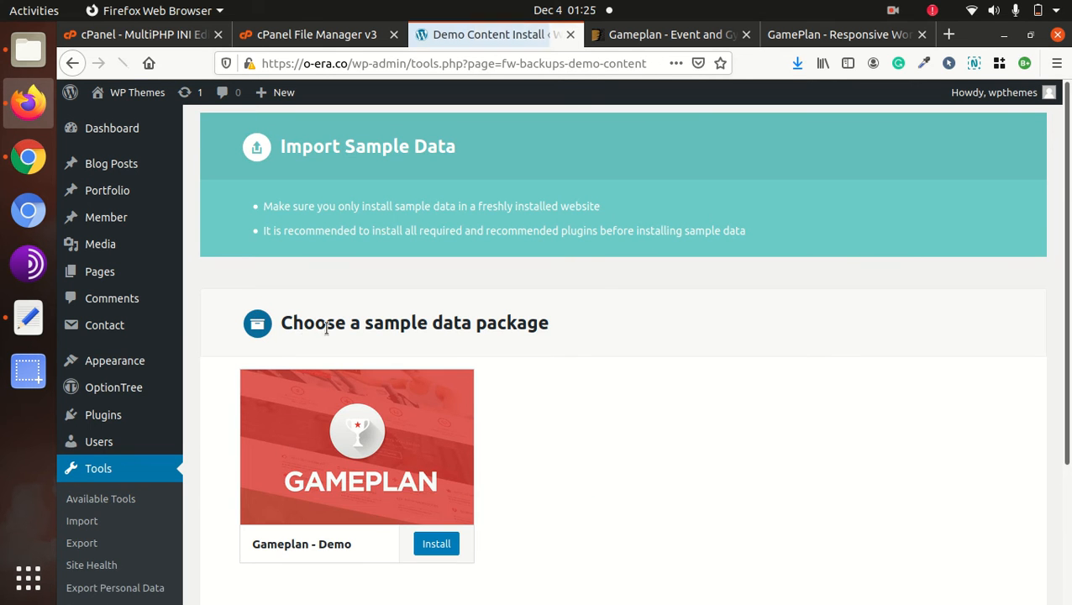
scroll(328, 328, "down", 3)
scroll(332, 343, "up", 3)
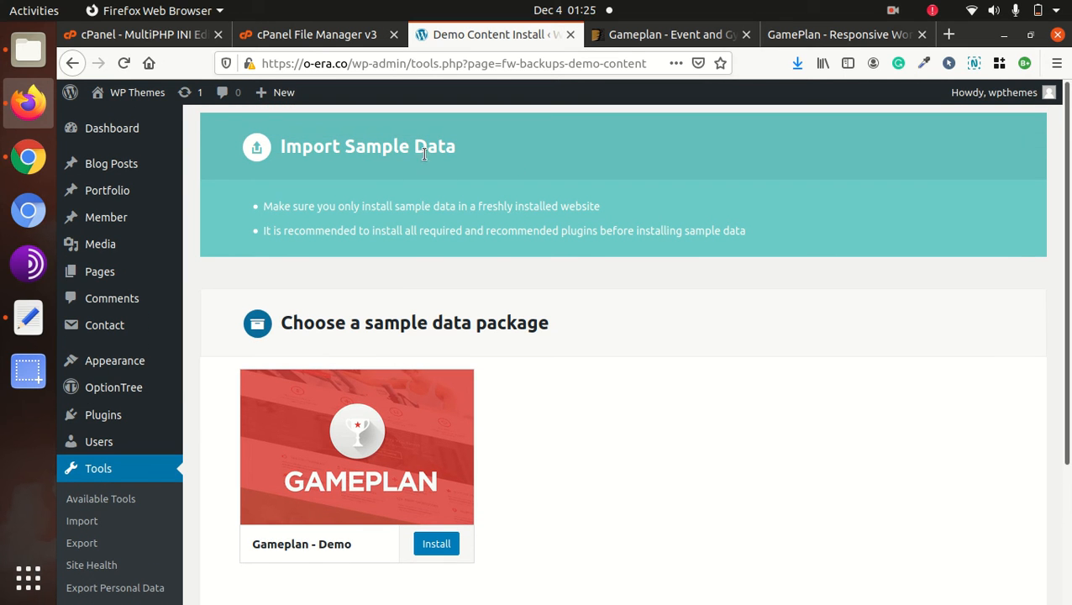
scroll(499, 283, "down", 3)
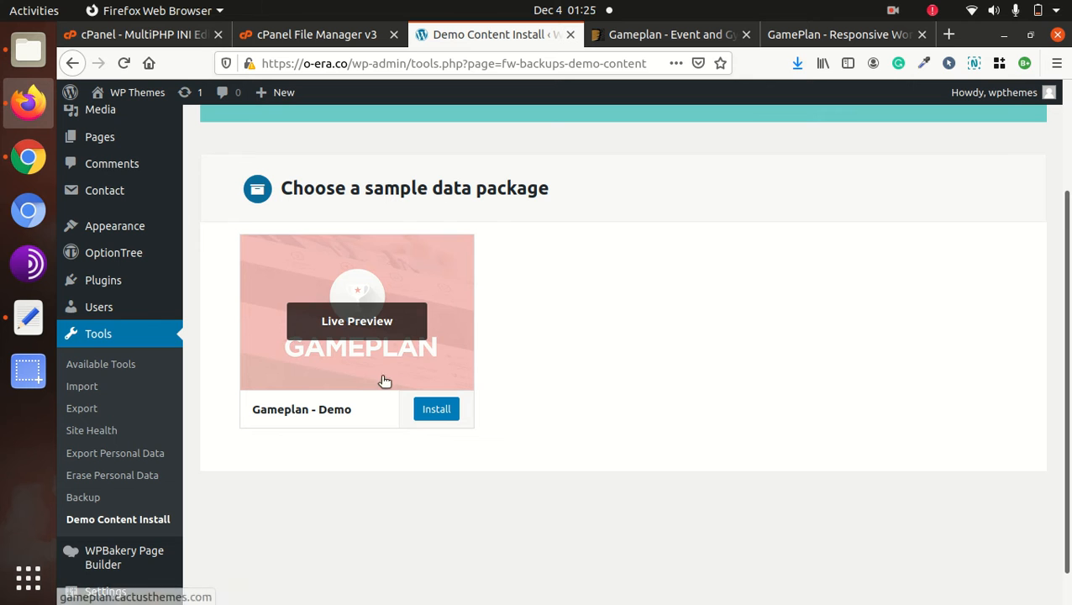
Step: Open the installed plugins list and begin installing the remaining plugins recommended by the theme
mouse_move(65, 286)
left_click(217, 286)
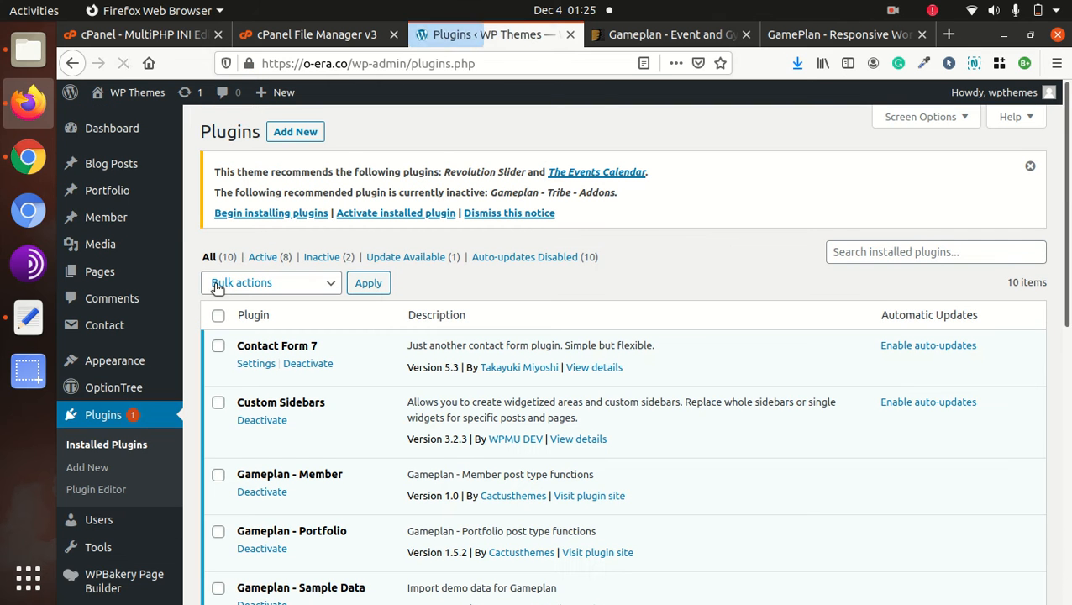
left_click(287, 215)
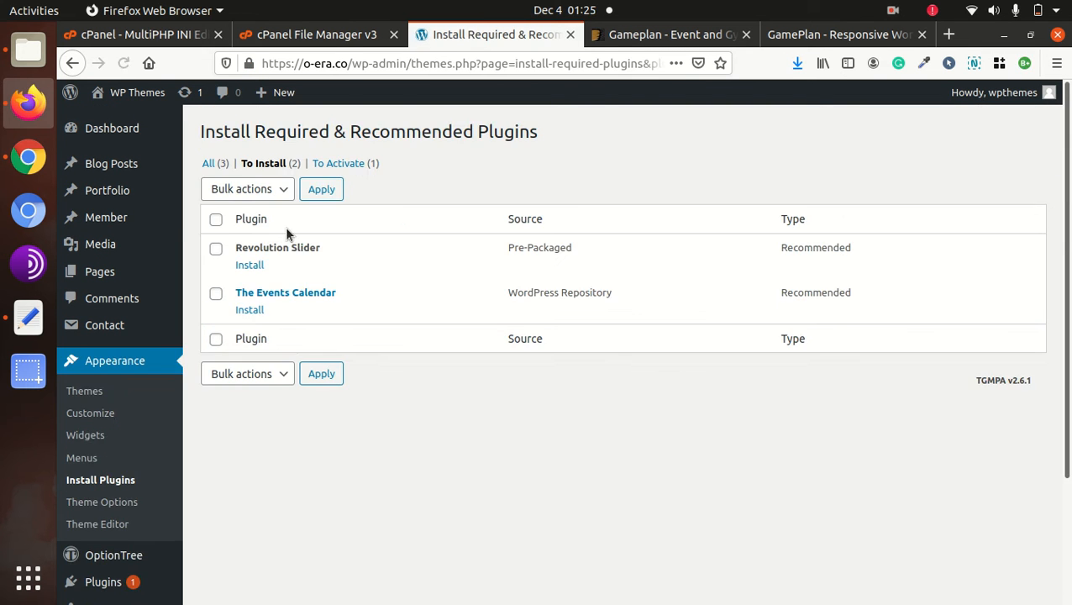
Step: Install the Revolution Slider plugin, and activate both Gameplan - Tribe - Addons and Revolution Slider
left_click(250, 265)
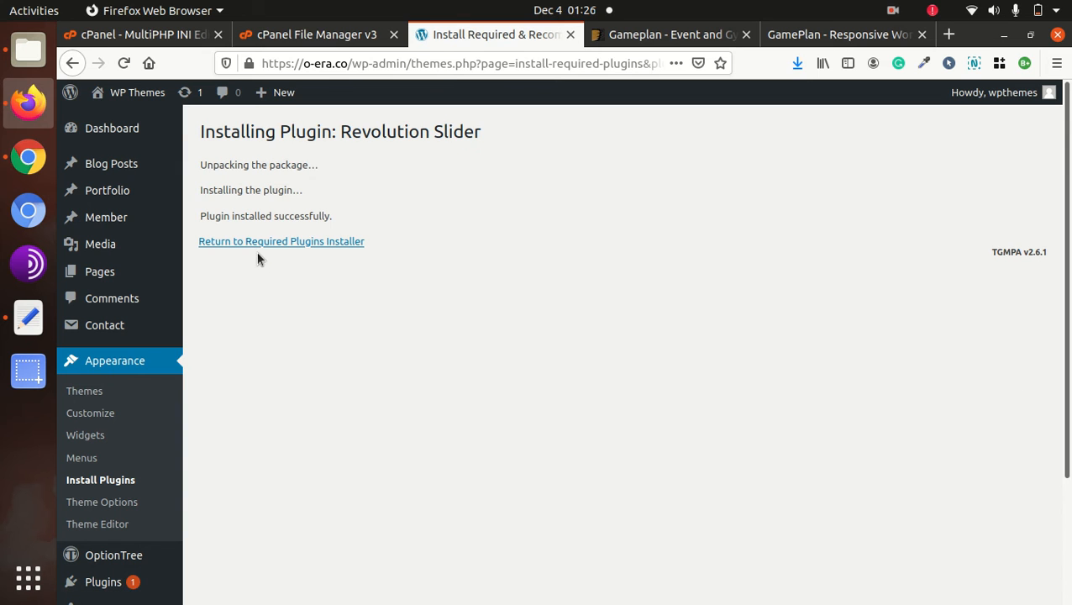
left_click(258, 241)
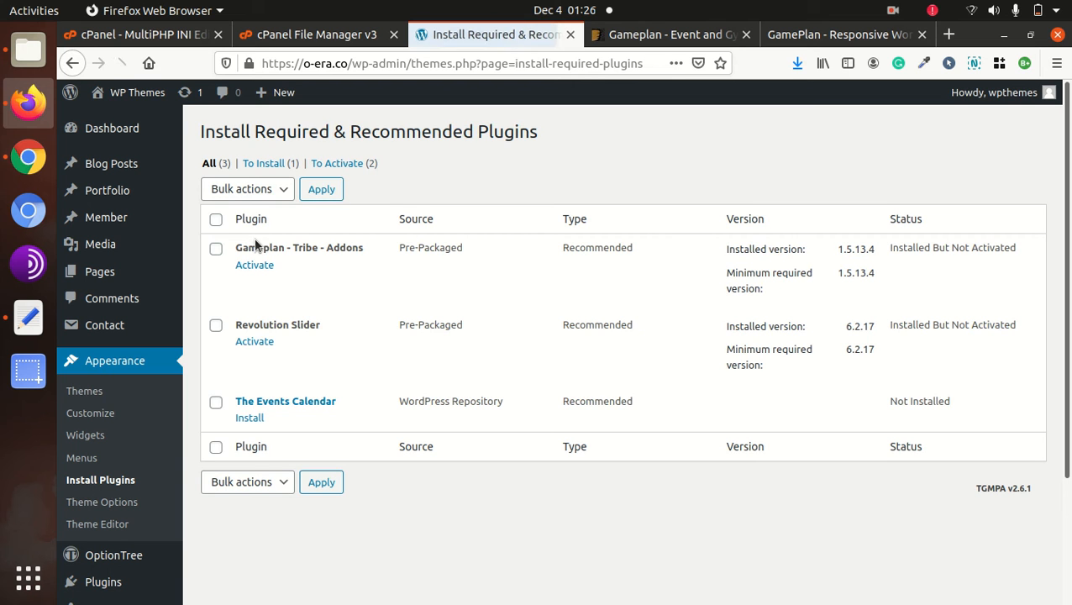
left_click(255, 265)
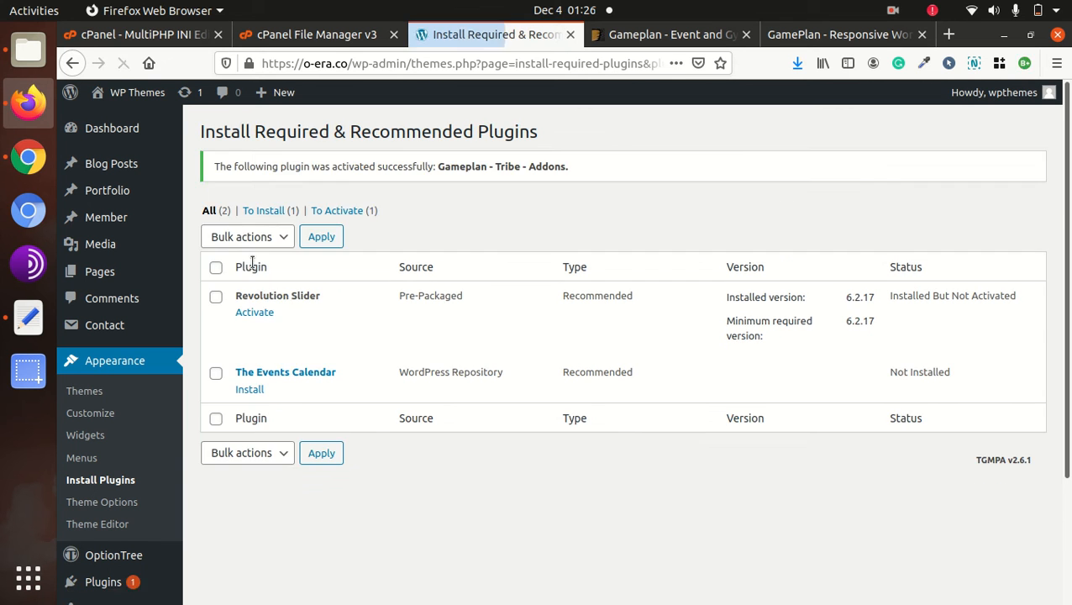
left_click(252, 313)
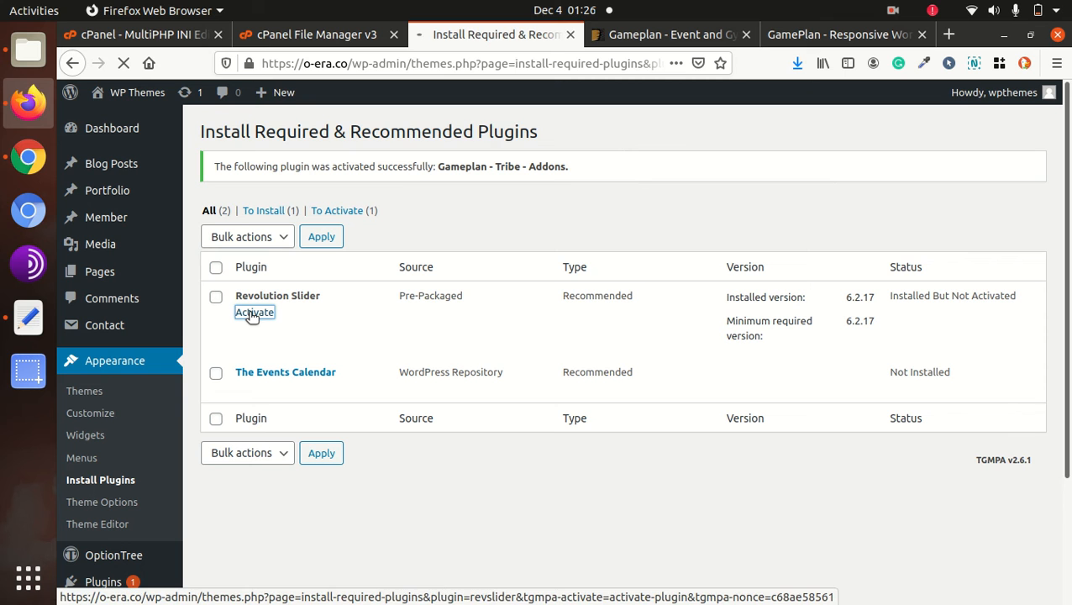
Step: Install the recommended The Events Calendar plugin and activate it from the required plugins installer
left_click(249, 313)
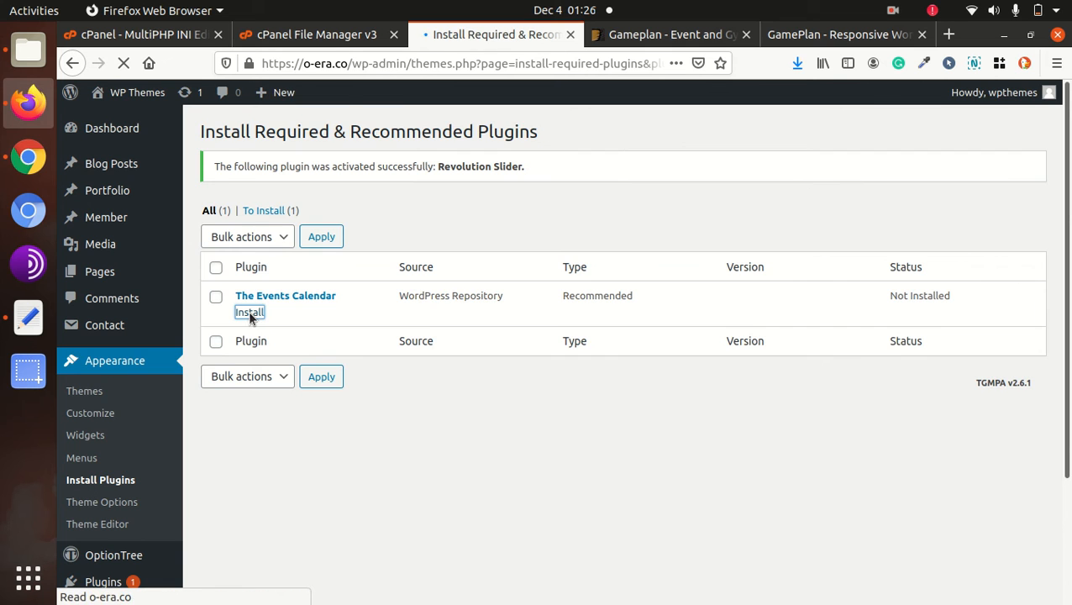
left_click(300, 267)
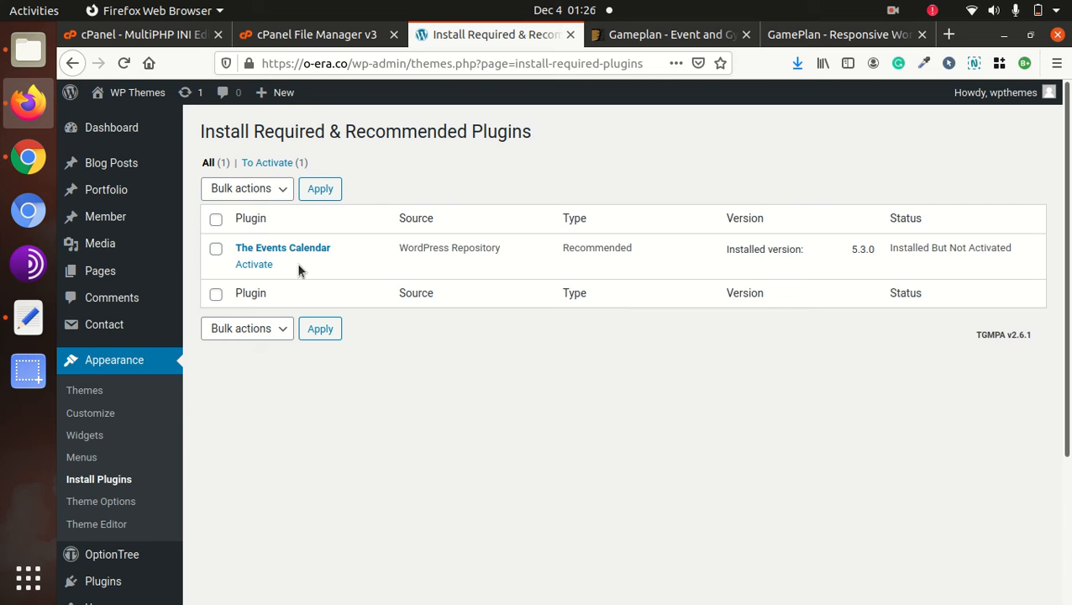
left_click(270, 264)
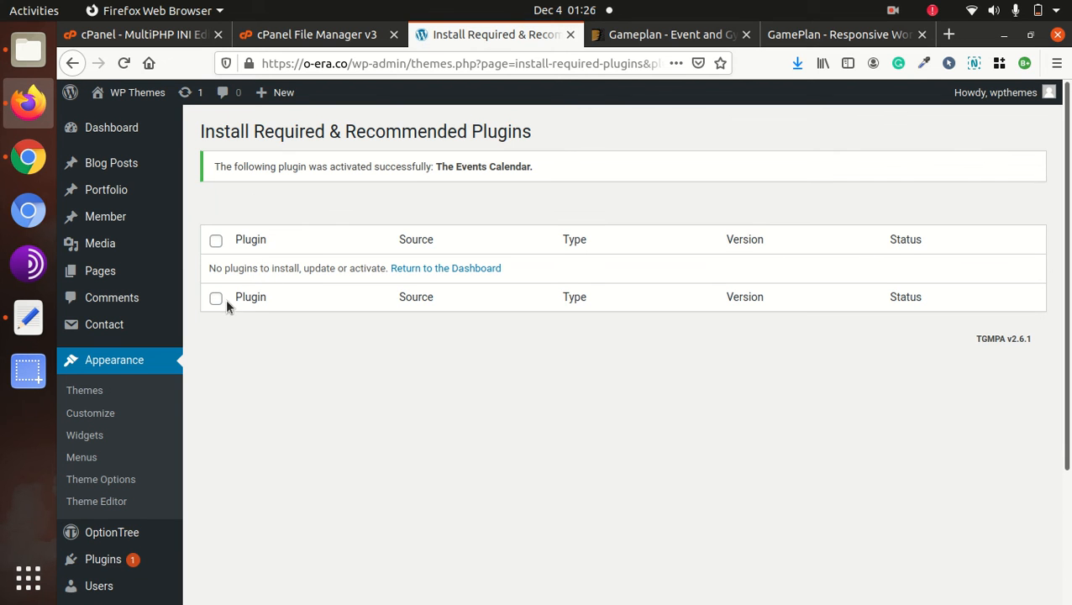
Step: Open the o-era.co front page in a new tab and look over its current Gameplan layout
mouse_move(112, 109)
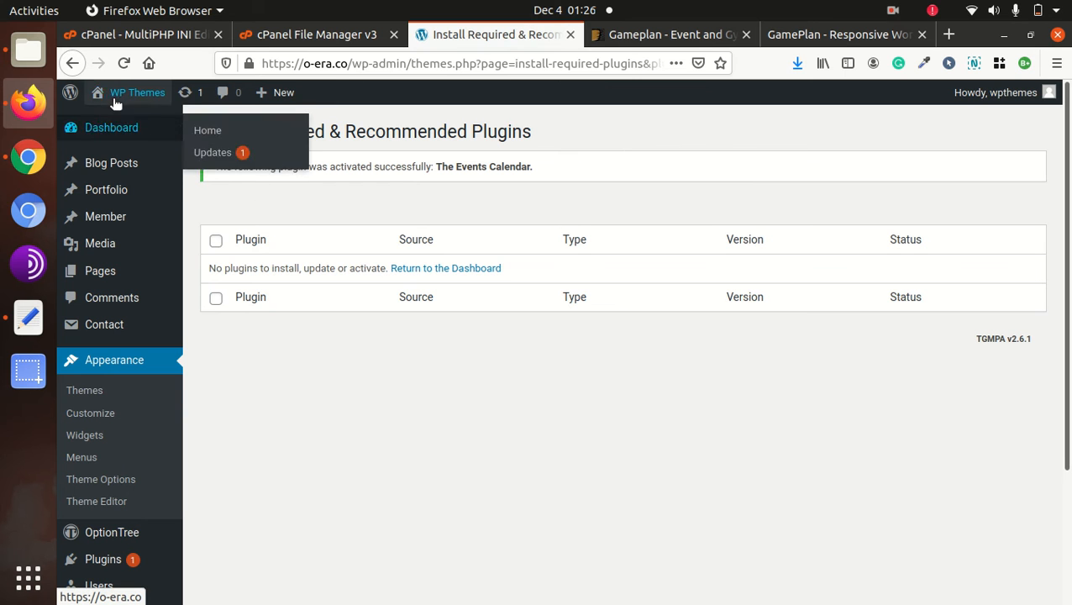
middle_click(104, 126)
left_click(555, 34)
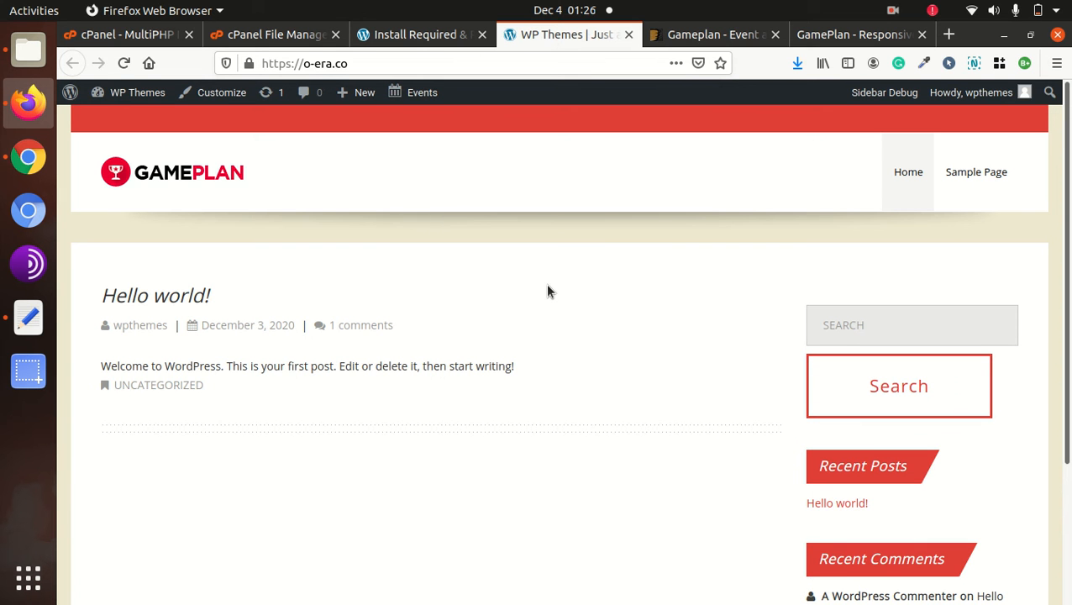
scroll(558, 292, "down", 3)
scroll(562, 294, "up", 3)
scroll(287, 332, "down", 3)
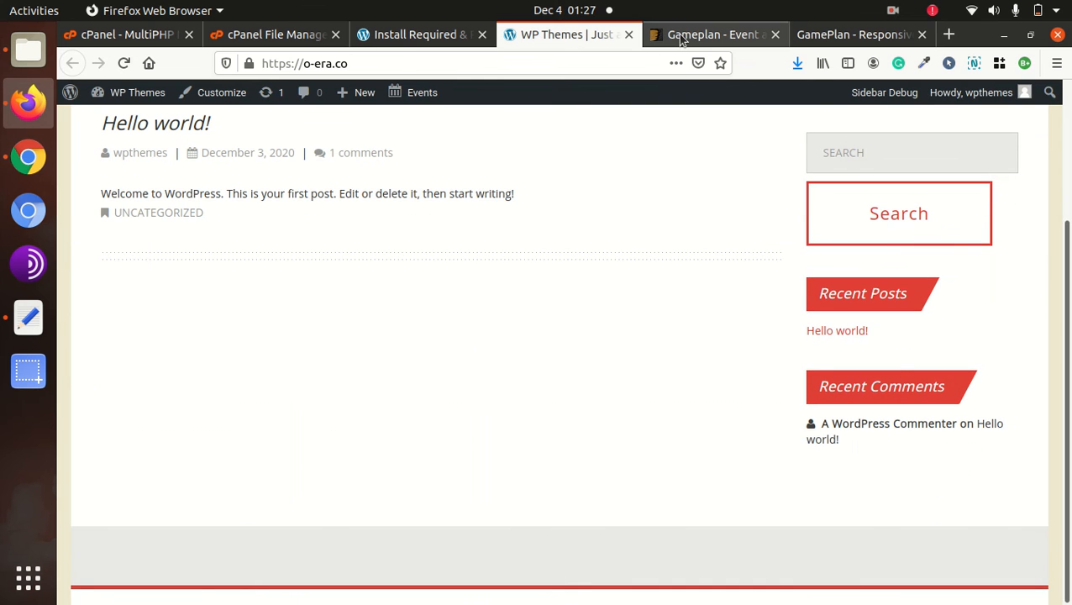
Step: Compare the site with the Gameplan live demo at gameplan.cactusthemes.com, and return to the site's admin plugins installer
left_click(819, 35)
mouse_move(511, 184)
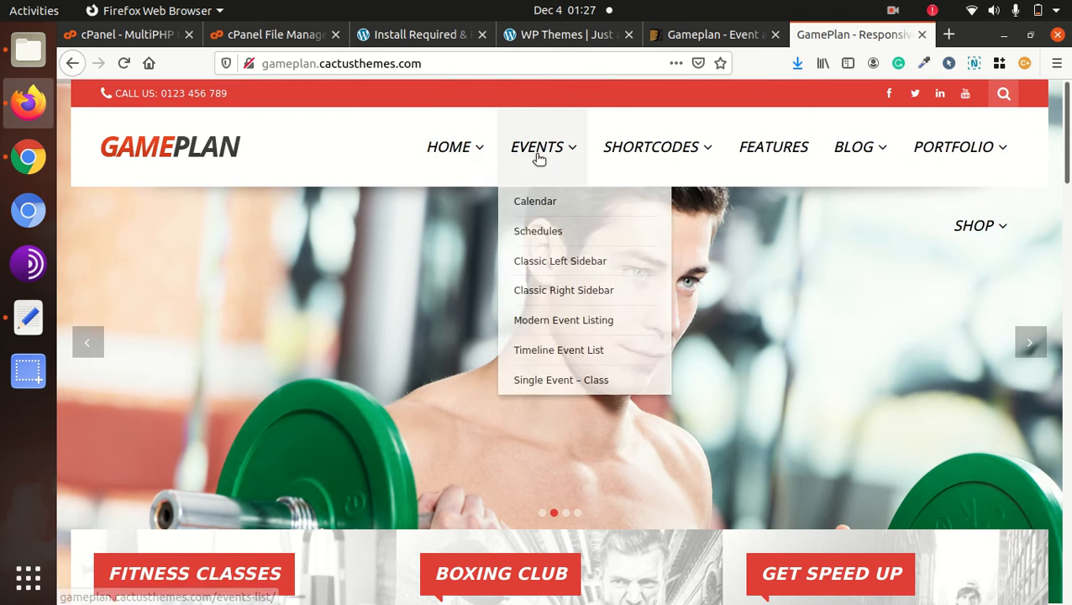
left_click(561, 40)
left_click(402, 38)
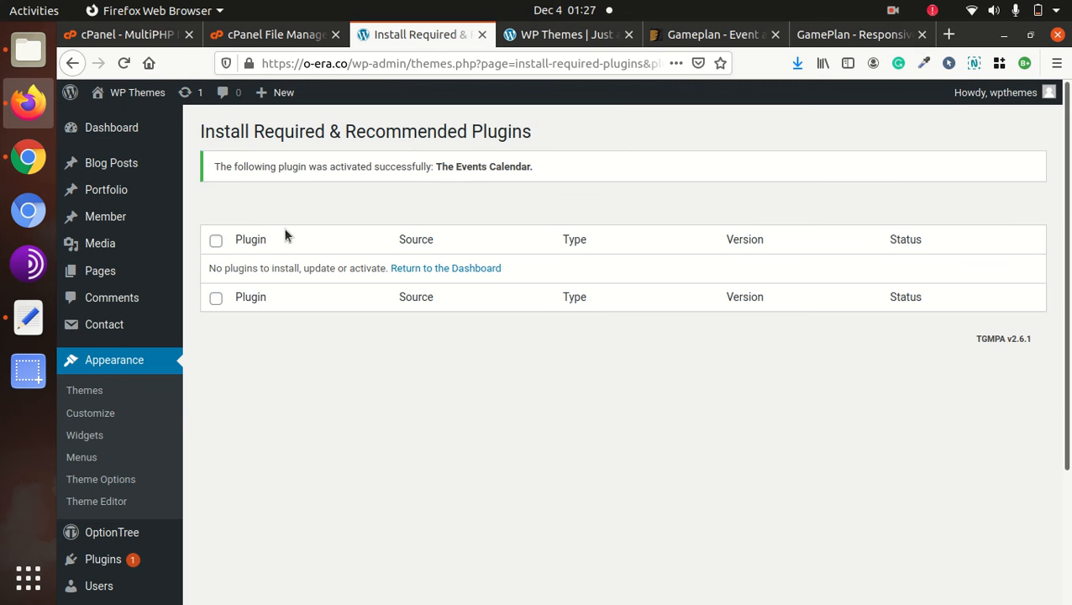
Step: Open the Demo Content Install page among the site's tools
scroll(137, 354, "down", 3)
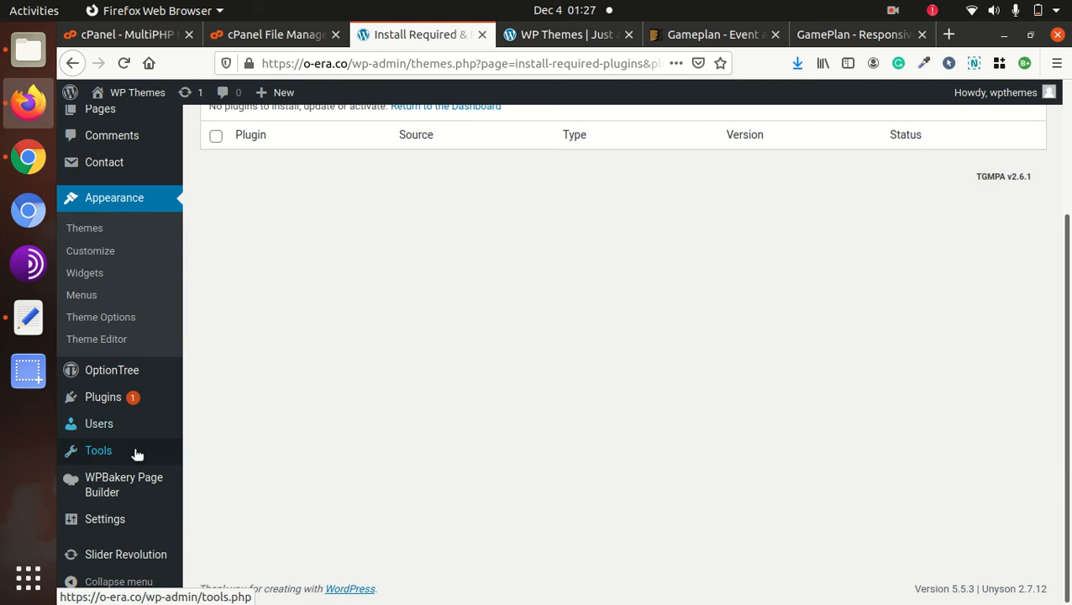
scroll(139, 420, "up", 3)
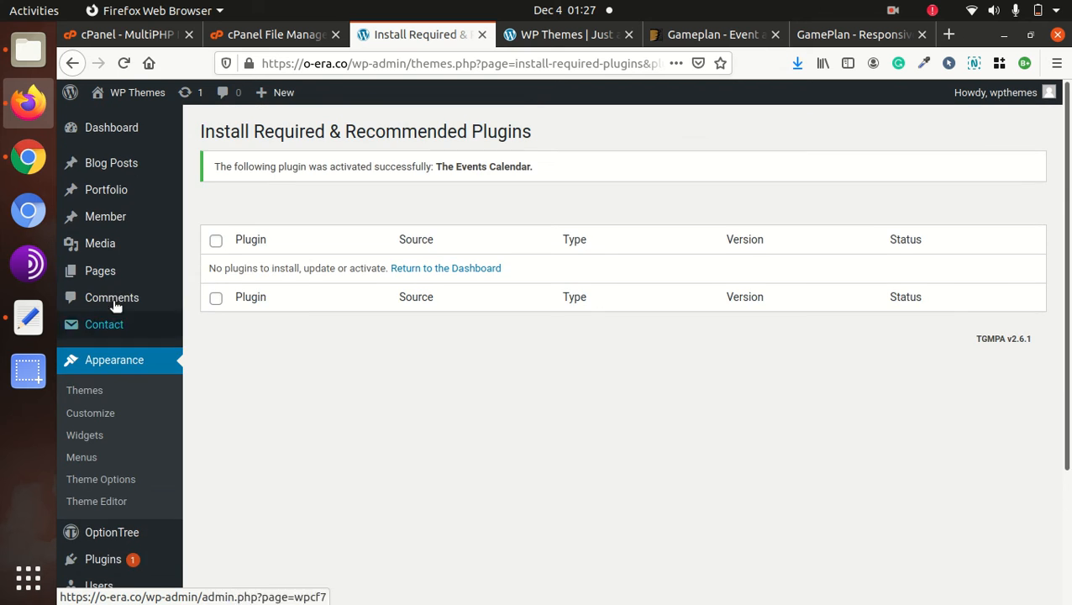
scroll(119, 378, "down", 3)
mouse_move(108, 431)
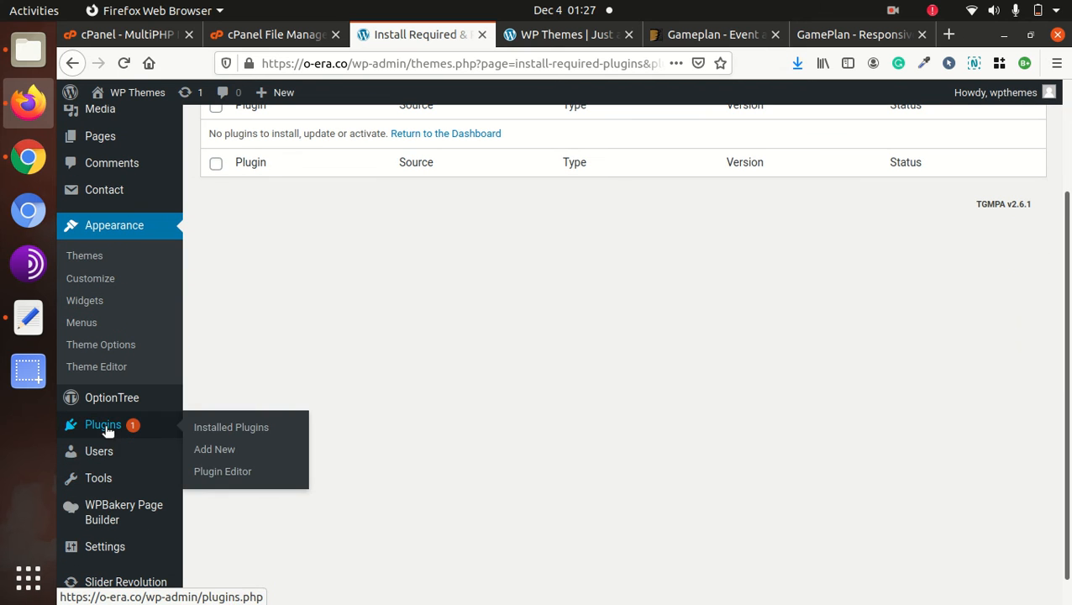
mouse_move(116, 481)
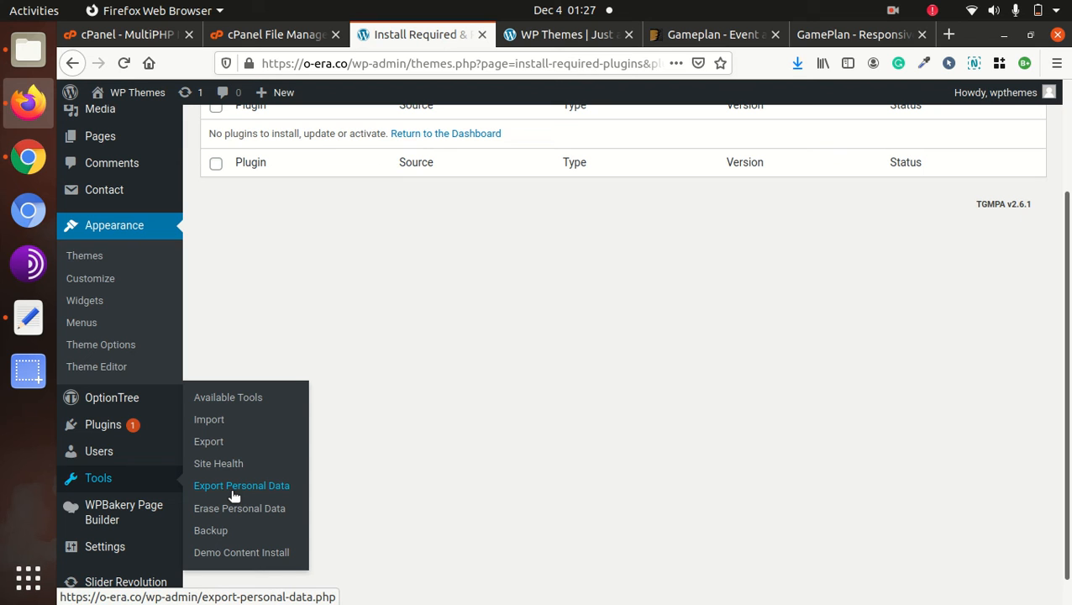
left_click(245, 555)
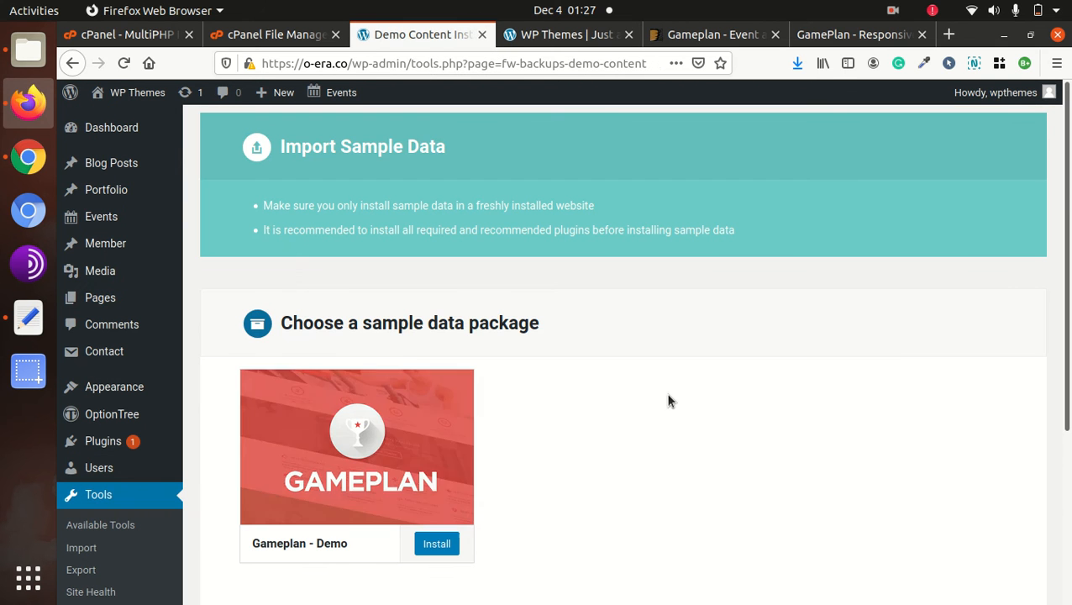
Step: Install the Gameplan - Demo sample data package and accept the warning about replacing the current site content
scroll(671, 400, "down", 3)
mouse_move(355, 296)
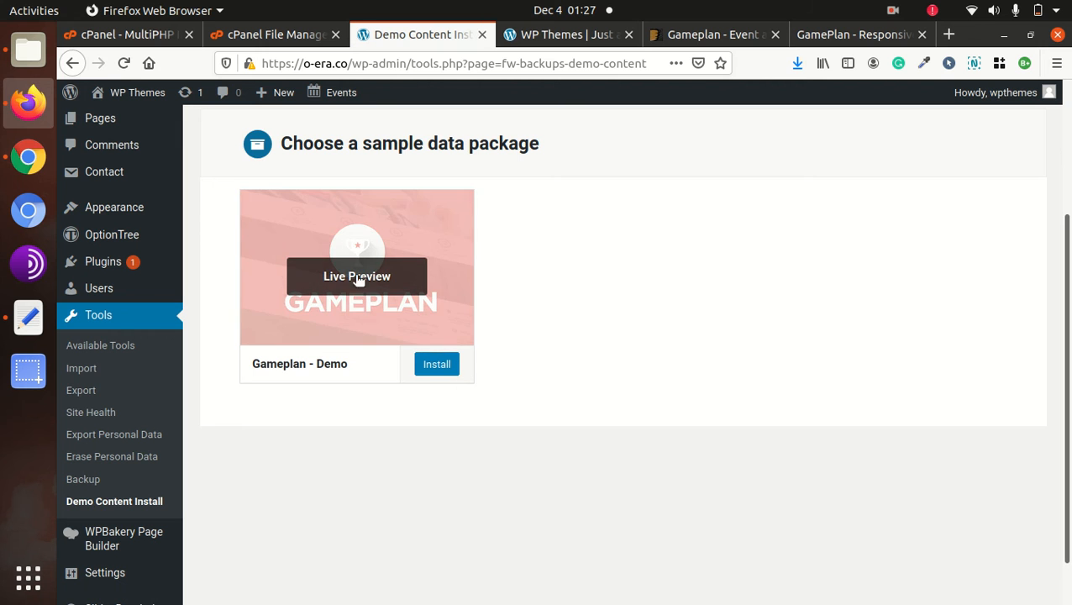
scroll(354, 296, "up", 2)
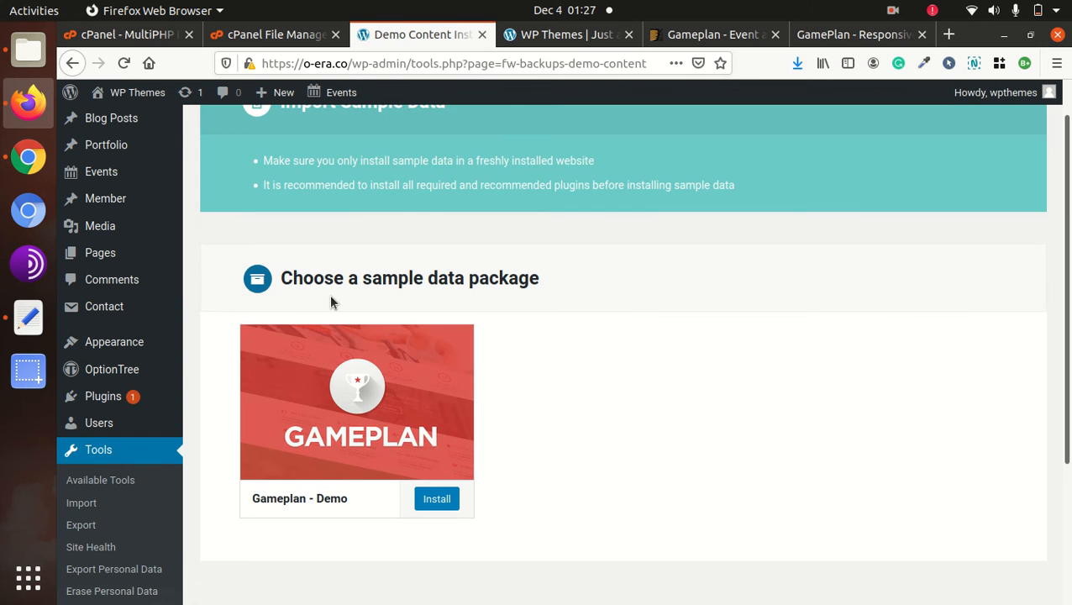
scroll(329, 303, "down", 2)
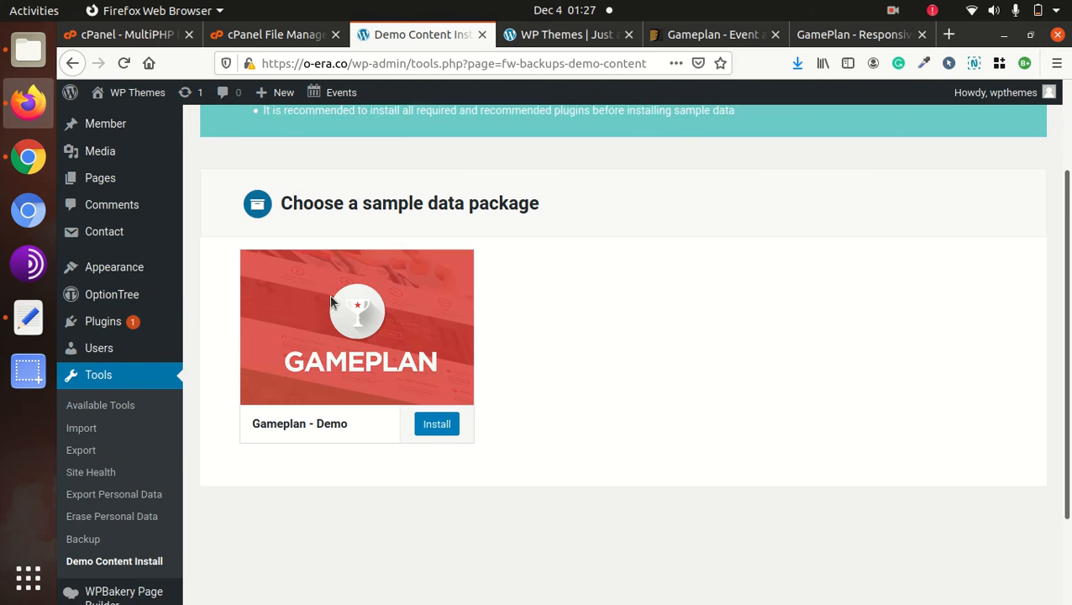
left_click(434, 412)
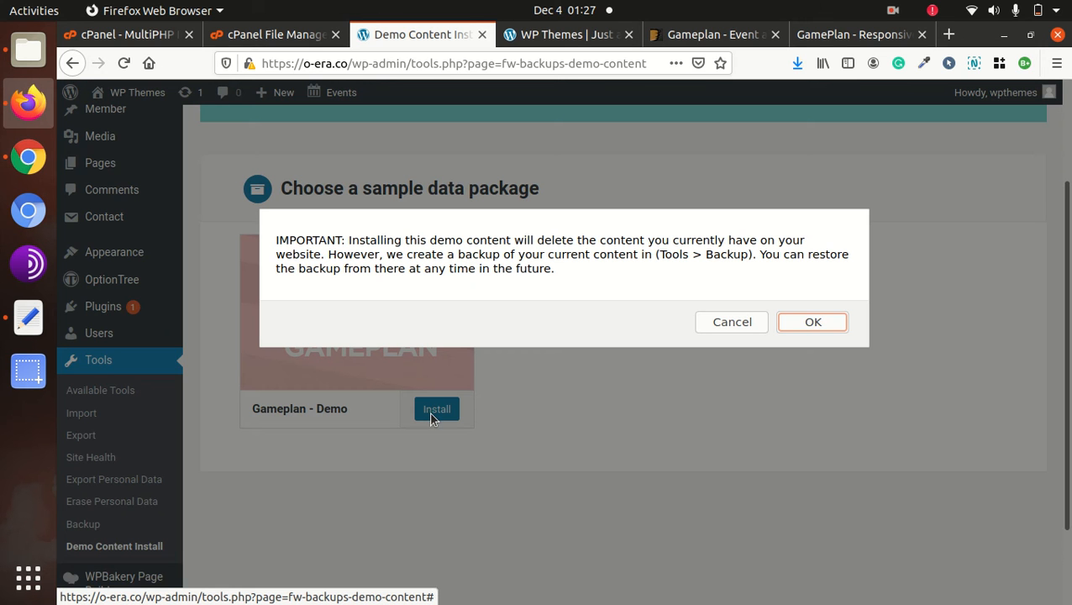
left_click_drag(384, 253, 581, 241)
left_click(797, 327)
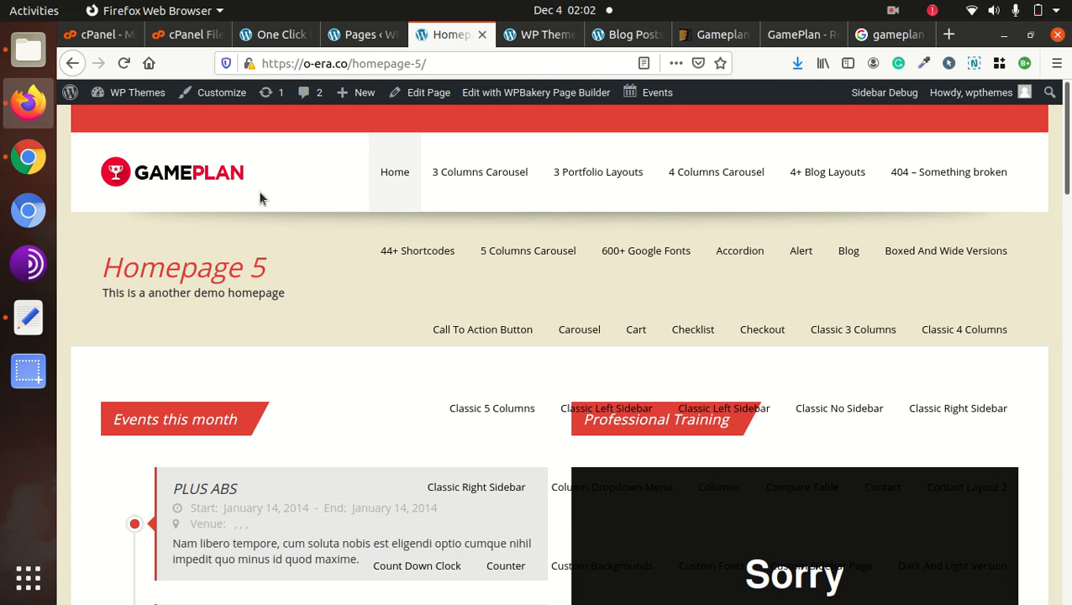
Step: Look over the layout and content of the site's Homepage 5 page
scroll(376, 353, "down", 5)
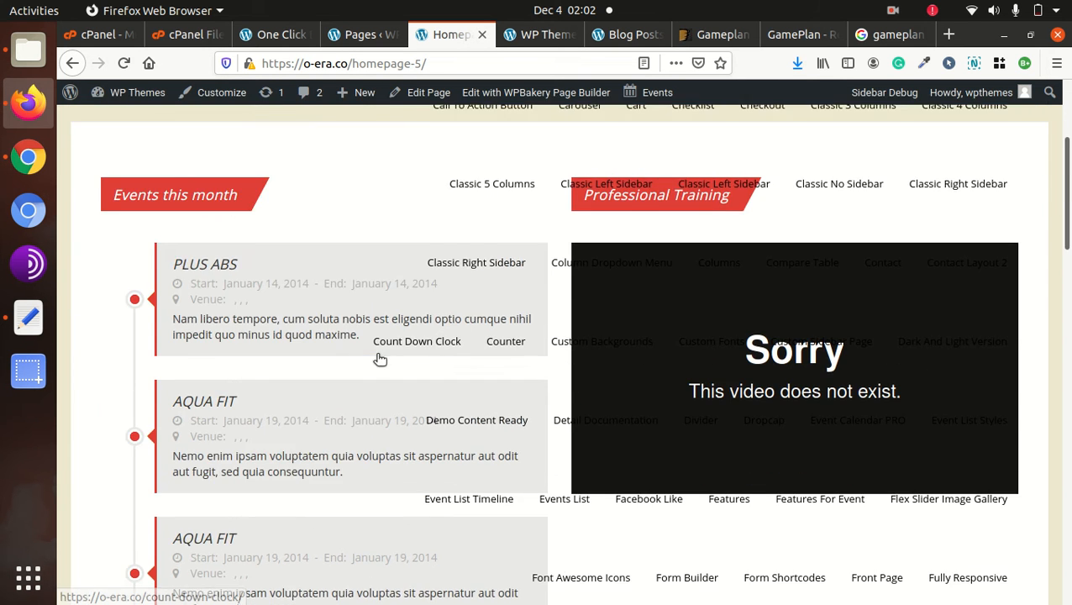
scroll(378, 359, "down", 10)
scroll(549, 379, "up", 12)
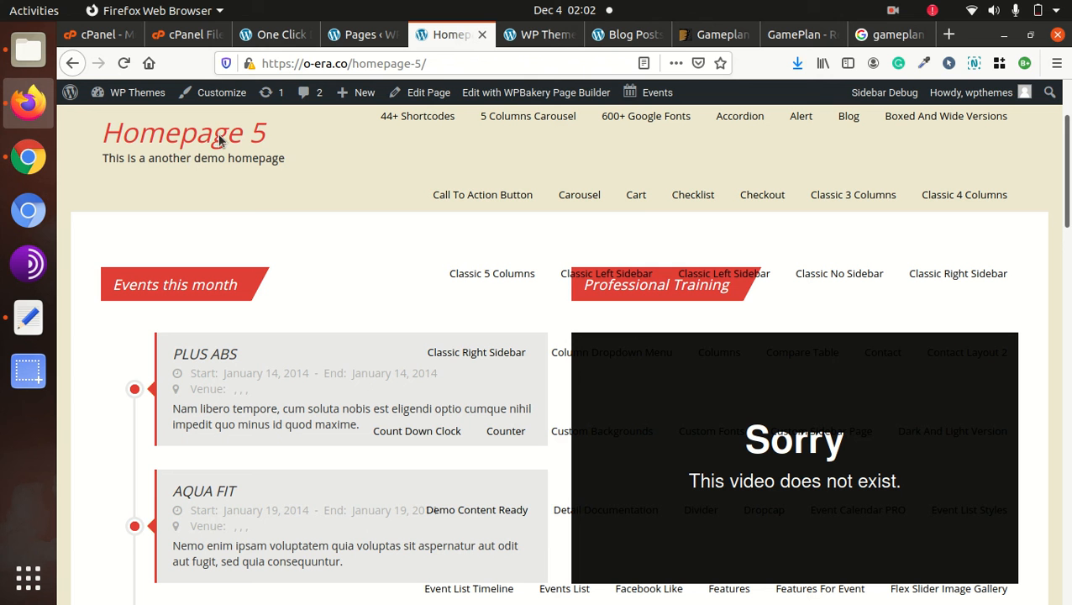
Step: View the page titled homepage from the Pages search results for "home" and look over its layout
left_click(360, 35)
scroll(353, 371, "up", 5)
scroll(356, 368, "down", 5)
scroll(356, 368, "up", 5)
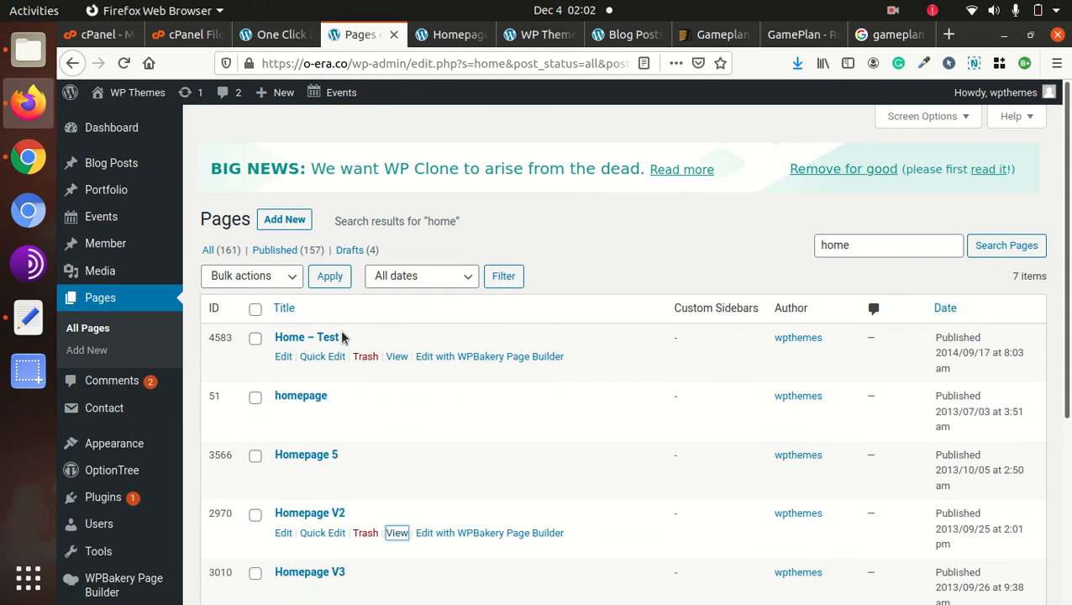
scroll(342, 336, "down", 3)
left_click(396, 283)
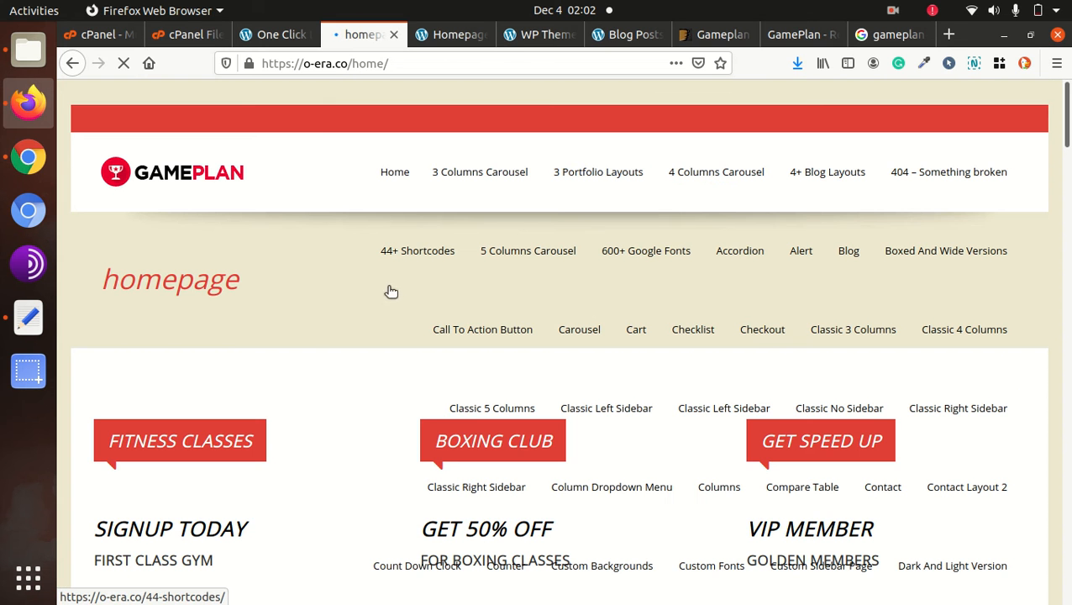
scroll(313, 349, "down", 5)
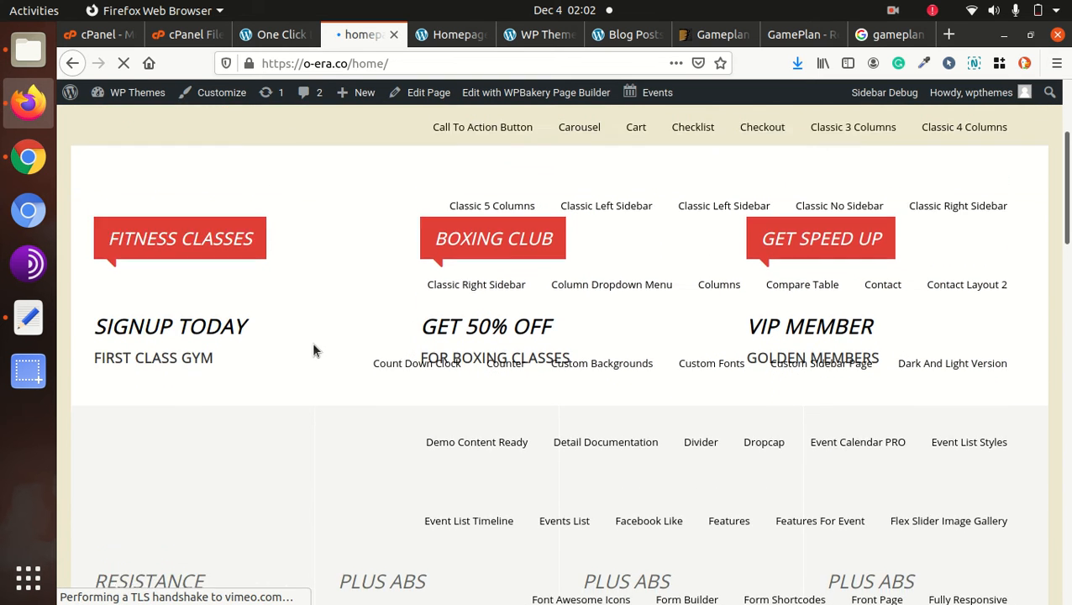
scroll(313, 349, "up", 5)
Step: Review the One Click Demo Import page and its notices about required plugins and predefined import files
left_click(278, 42)
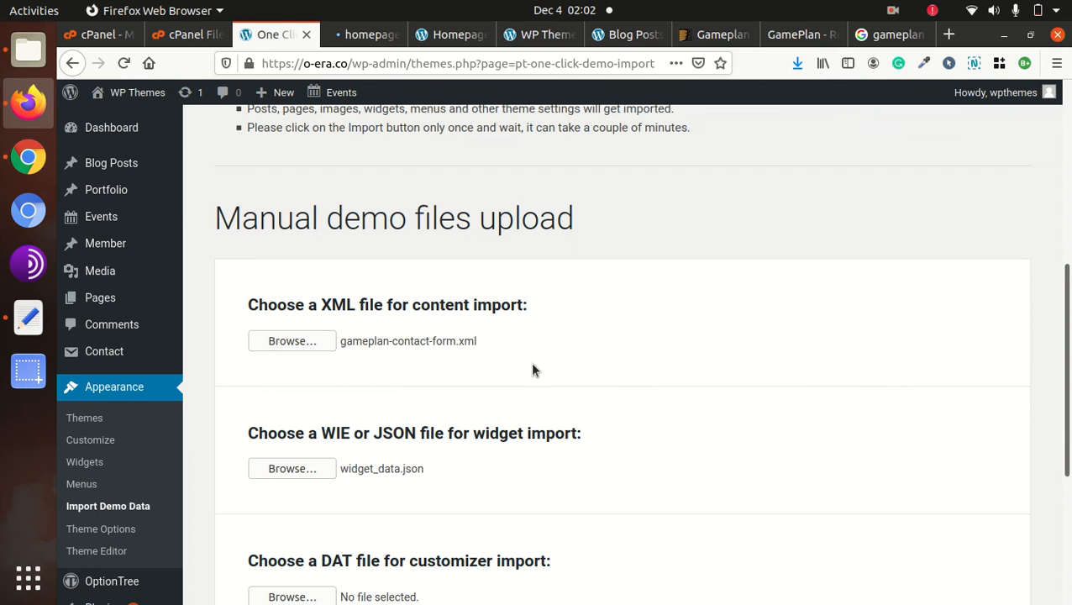
scroll(584, 366, "up", 7)
scroll(474, 382, "up", 2)
left_click_drag(270, 208, 597, 205)
left_click(638, 199)
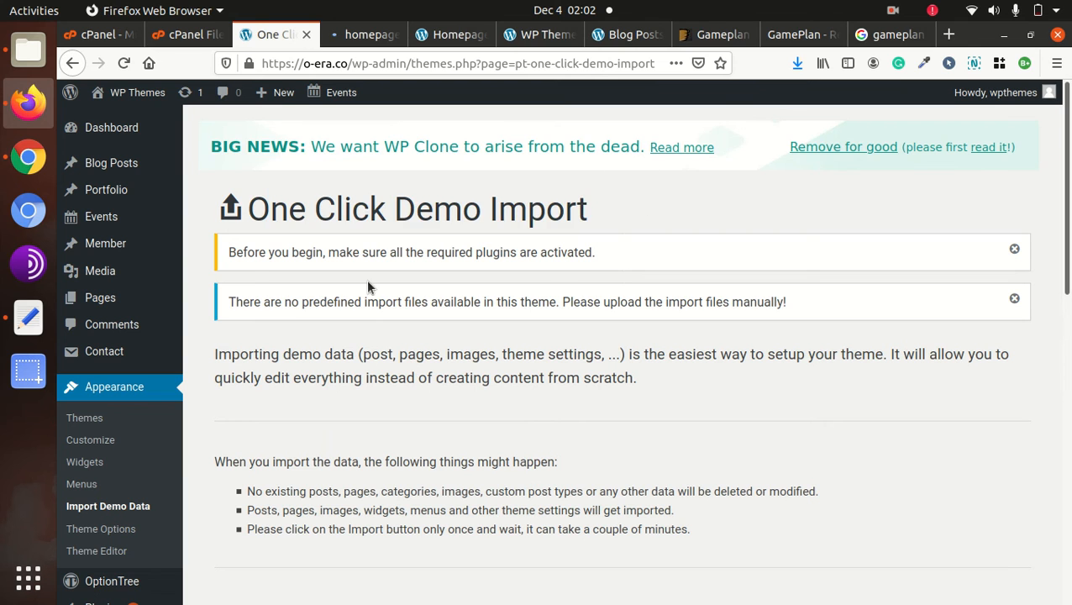
Step: Switch to Chrome and copy the Restore from URL address in step 2.1 of the Gameplan Install Sample Data documentation
left_click(28, 158)
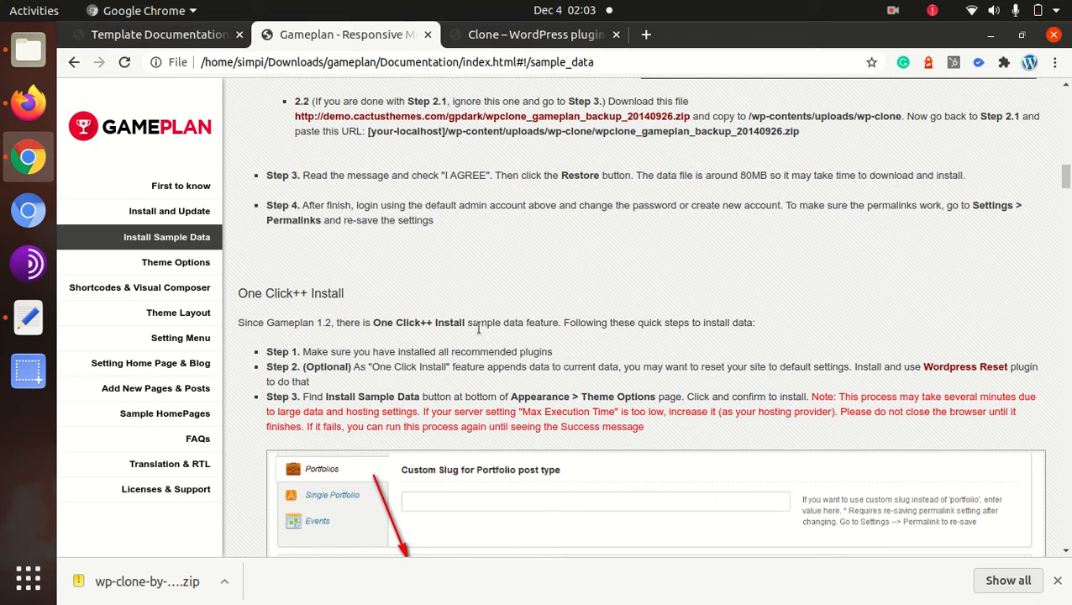
scroll(484, 336, "up", 1)
scroll(484, 336, "up", 3)
left_click(663, 342)
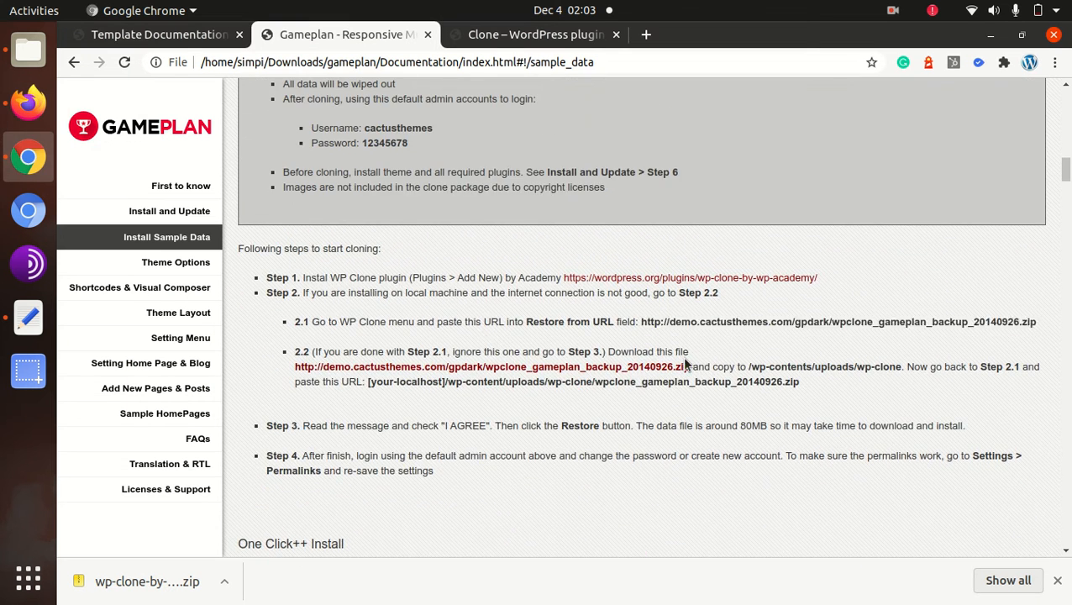
left_click_drag(641, 324, 1026, 334)
key("ctrl+c")
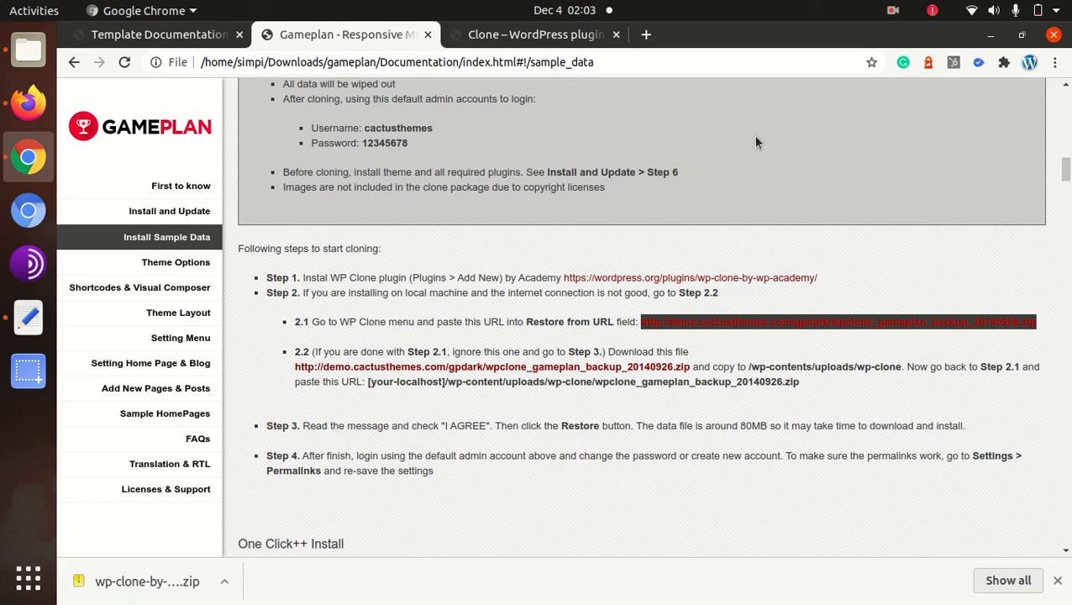
Step: Try to open the copied wpclone_gameplan_backup_20140926.zip address in a new tab and check the response
left_click(647, 35)
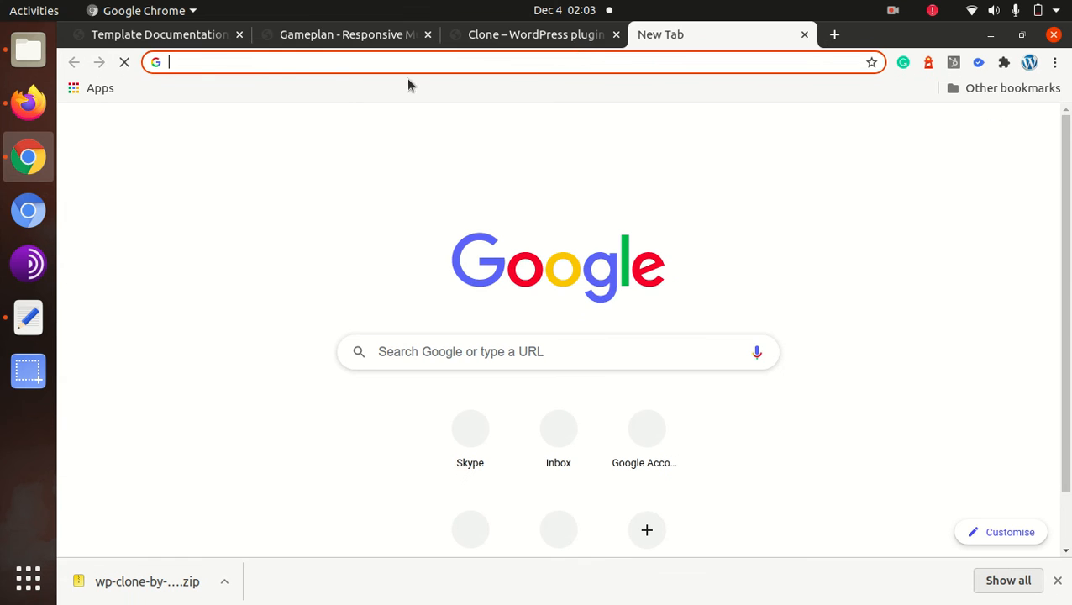
key("ctrl+v")
key("Return")
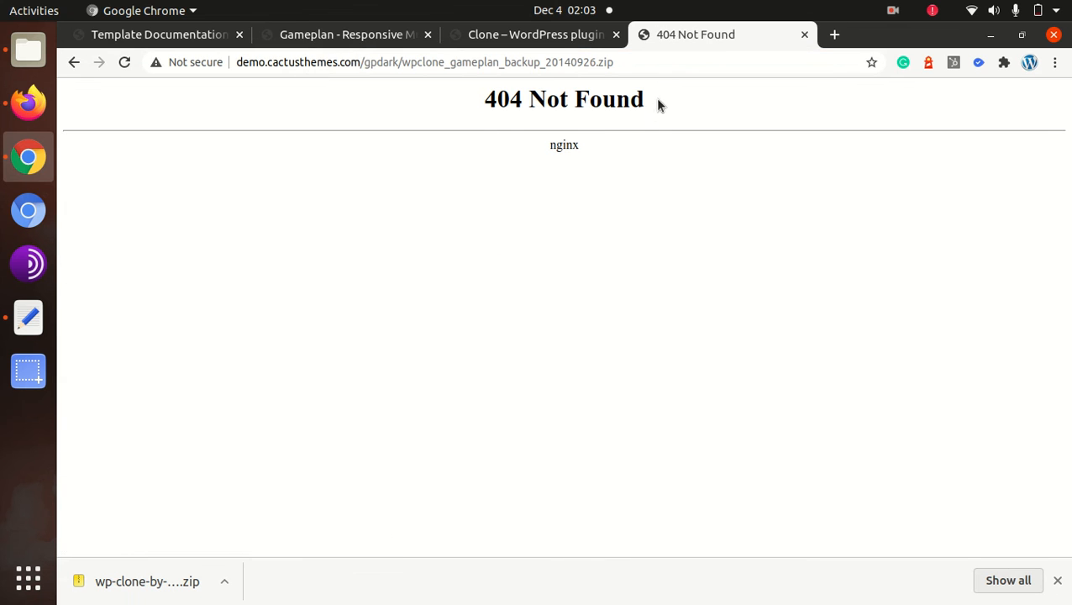
left_click_drag(659, 104, 475, 103)
left_click(472, 99)
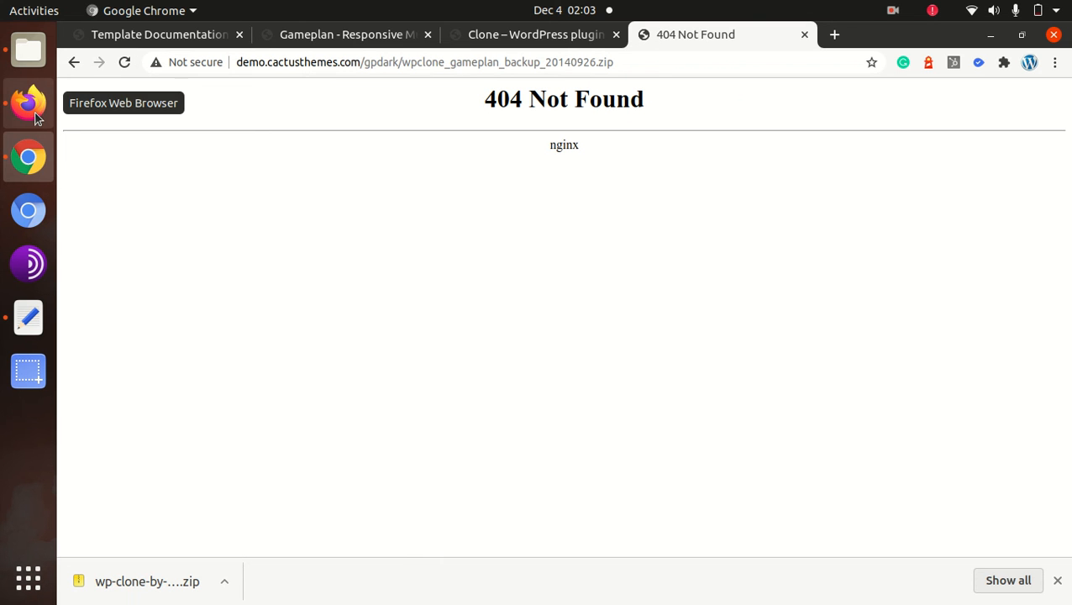
left_click_drag(231, 63, 361, 61)
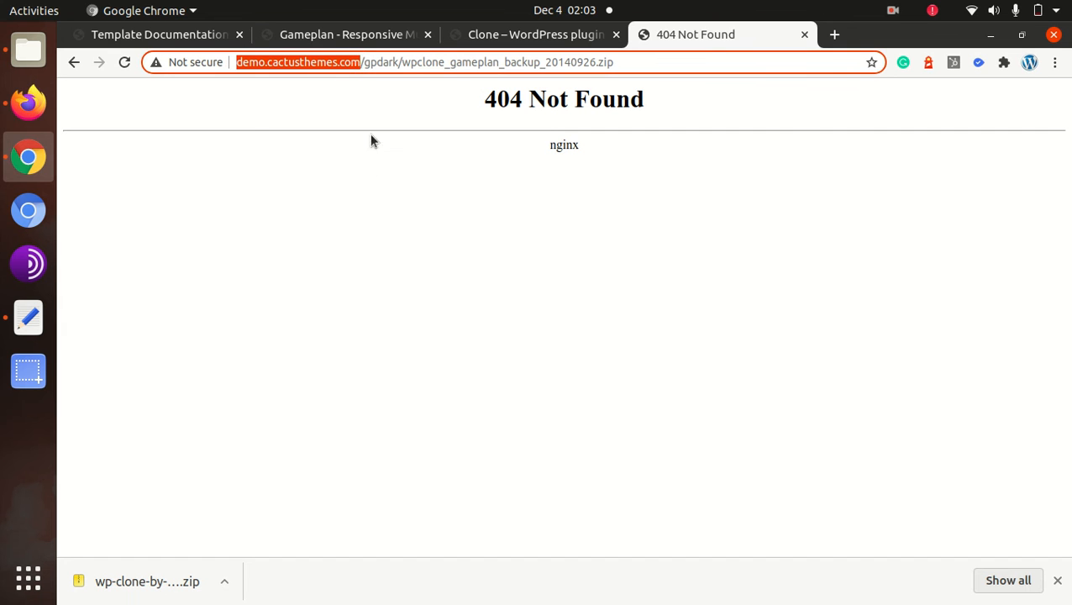
left_click(353, 186)
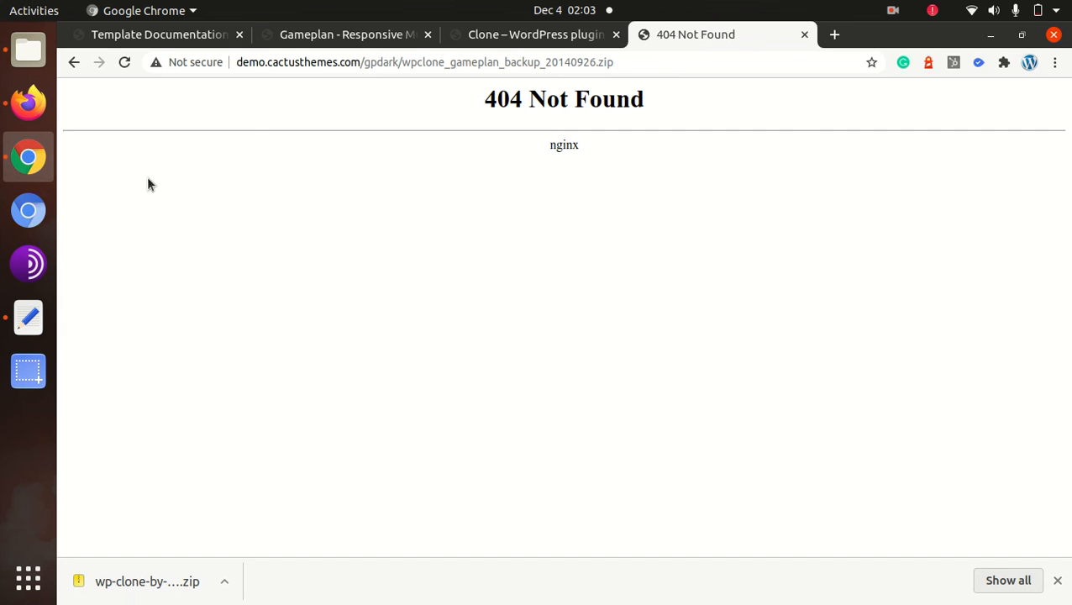
Step: Switch back to Firefox and check the chosen files and import messages on the One Click Demo Import page
left_click(28, 101)
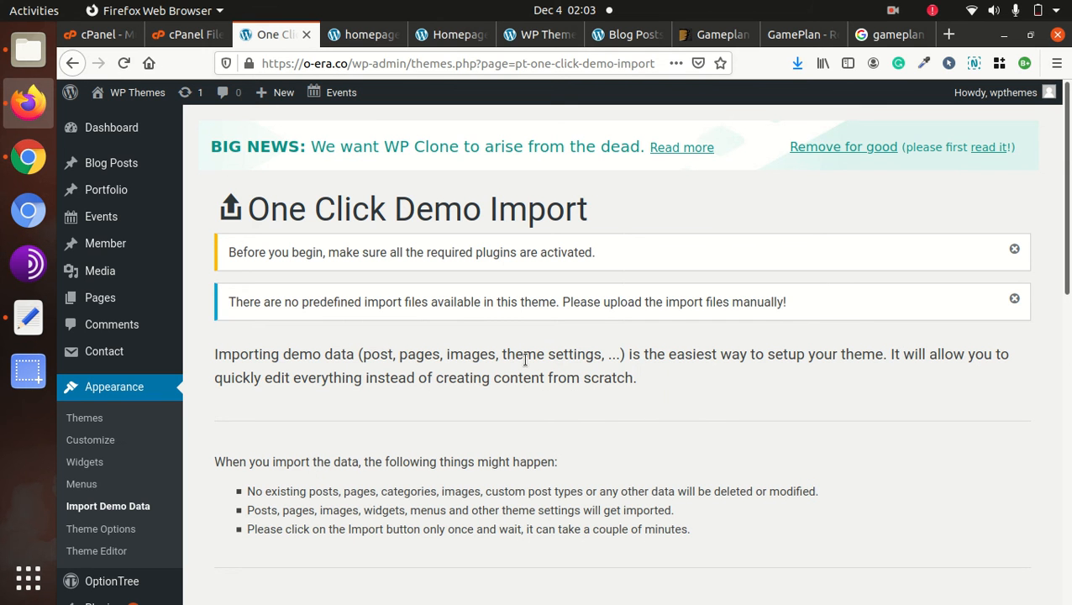
scroll(658, 340, "down", 10)
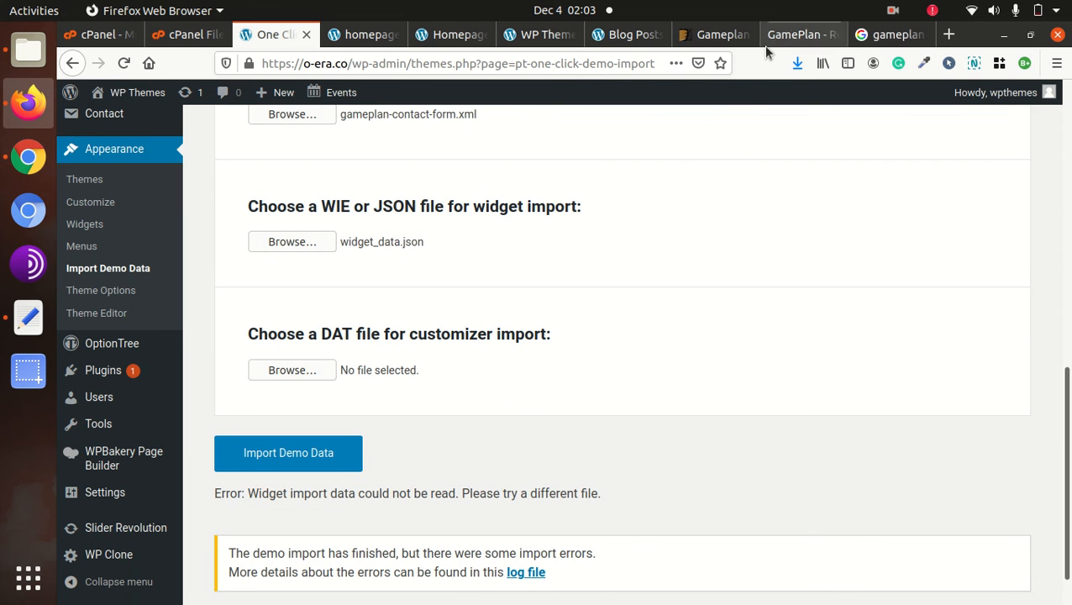
Step: Examine the Gameplan theme's ThemeForest listing, including its pricing, author, ratings, update details and description
left_click(715, 35)
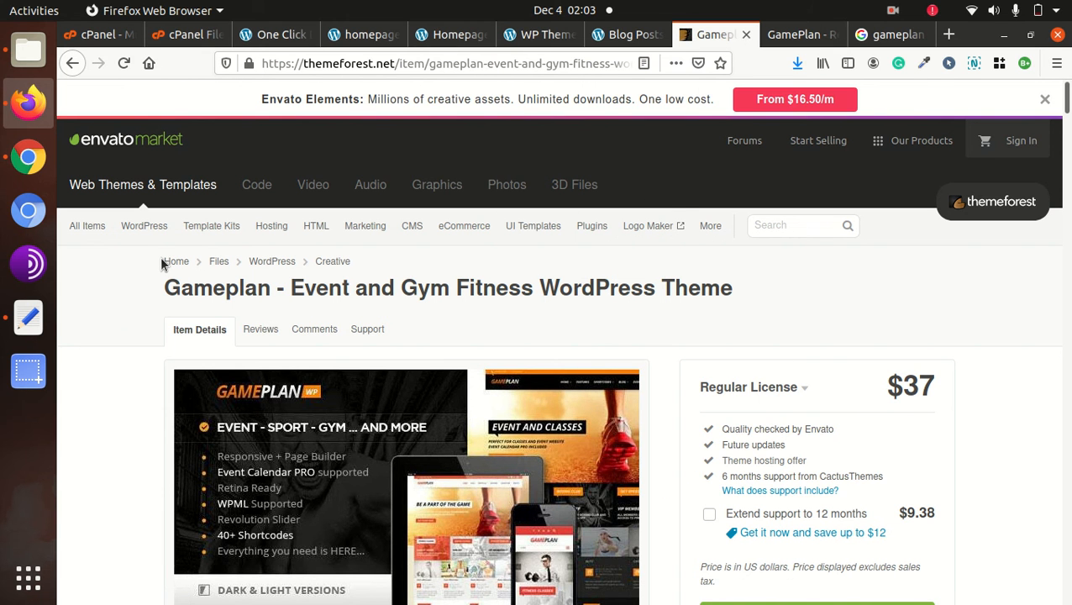
scroll(596, 277, "down", 3)
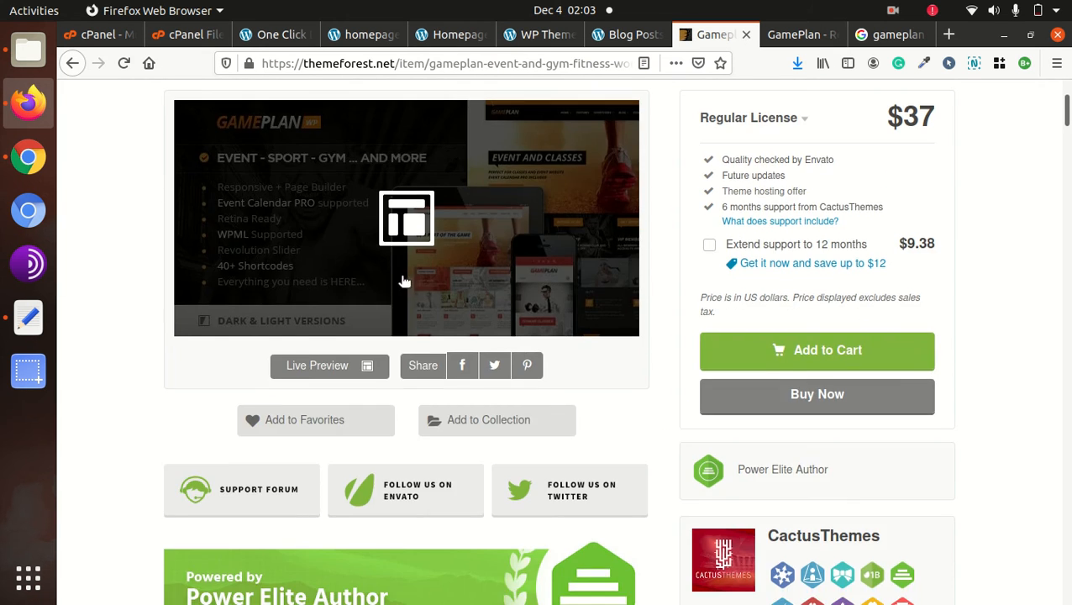
scroll(520, 322, "down", 4)
scroll(784, 252, "up", 2)
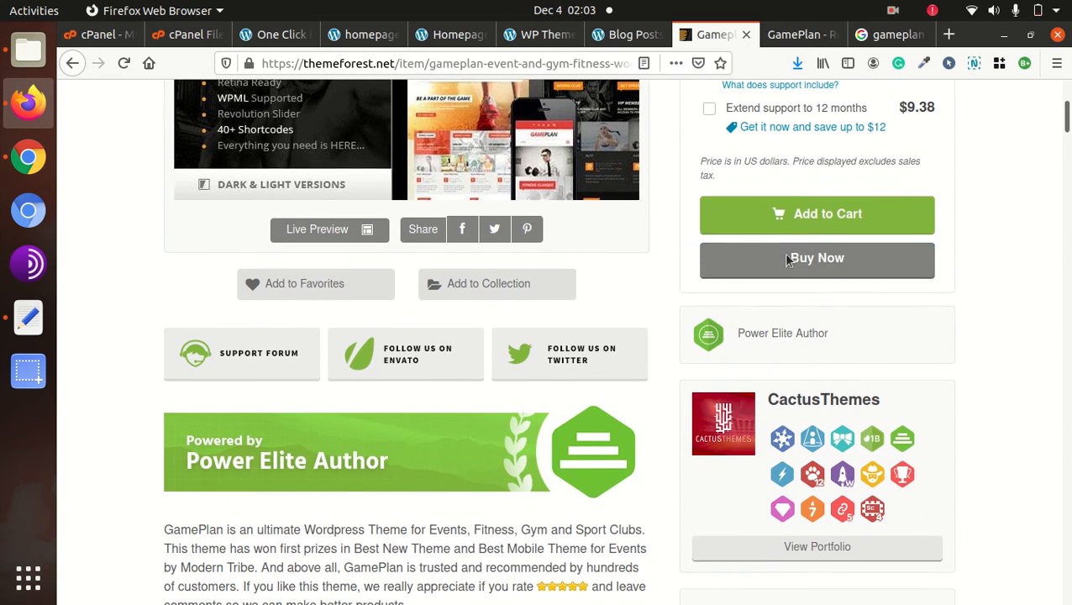
scroll(728, 344, "down", 3)
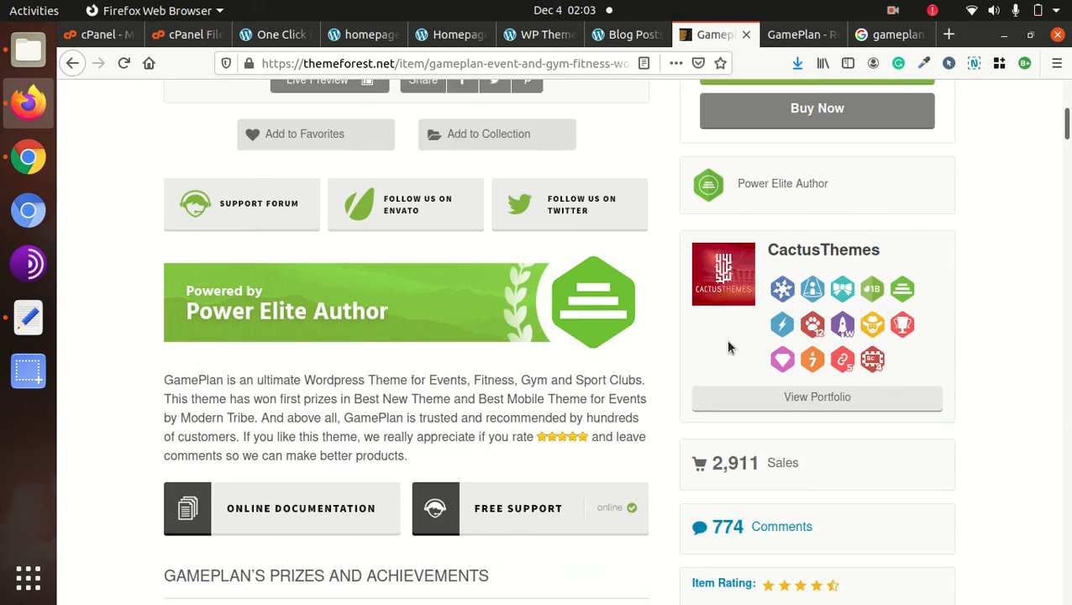
scroll(727, 344, "down", 2)
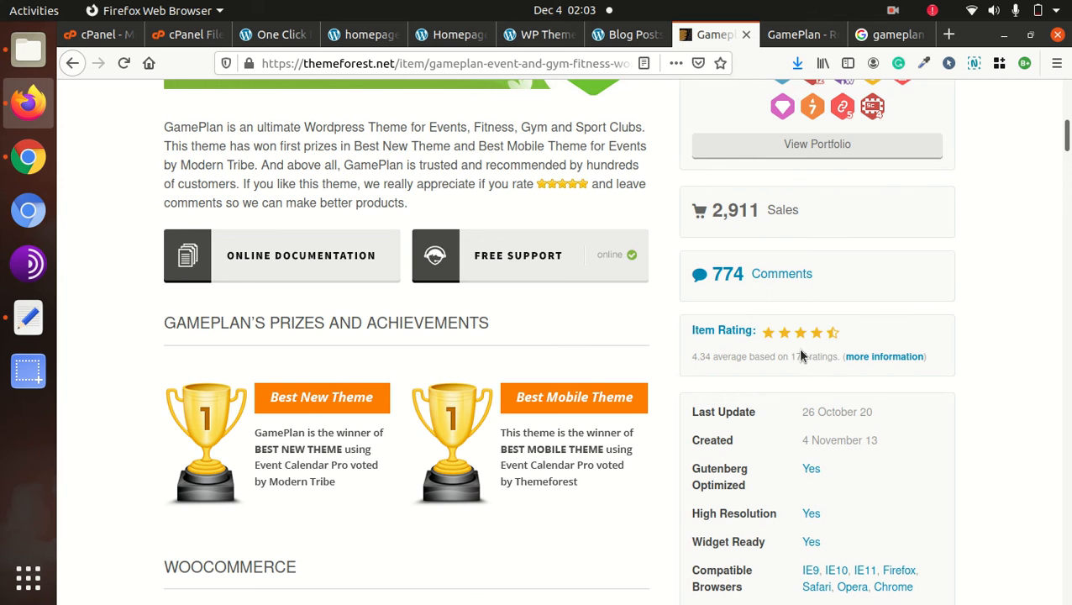
scroll(799, 352, "up", 1)
scroll(761, 351, "up", 4)
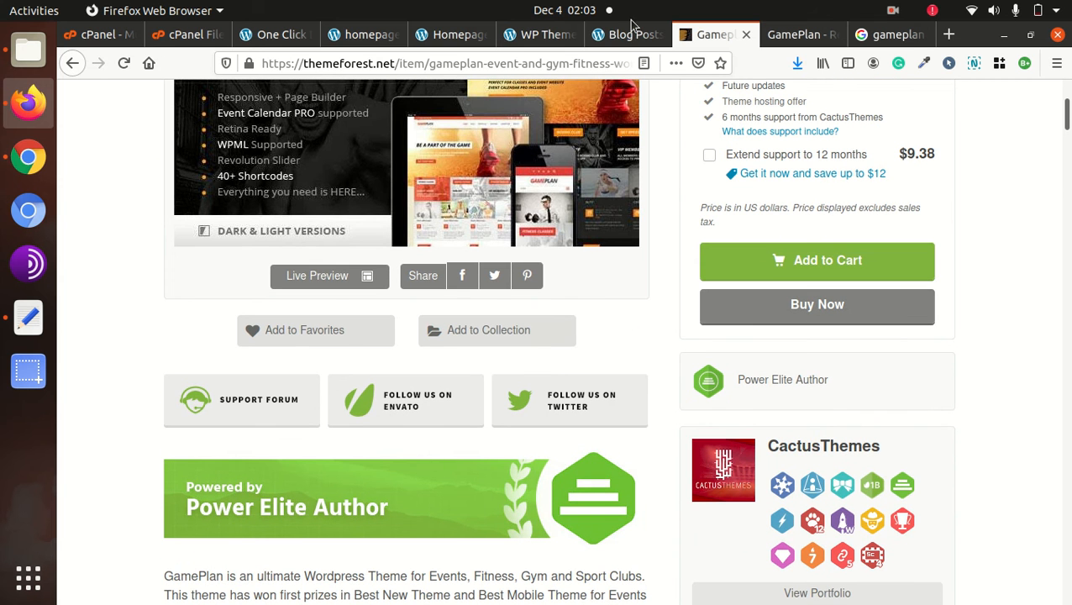
scroll(682, 397, "up", 3)
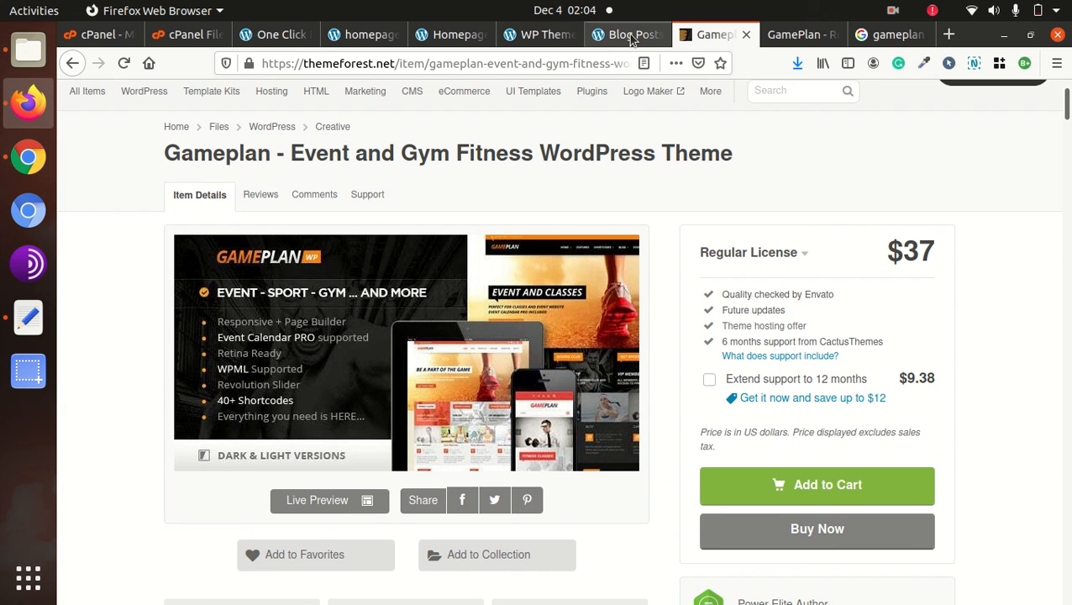
Step: Look over the Gameplan live demo homepage at gameplan.cactusthemes.com, including its slider, promo boxes and class sections
left_click(781, 35)
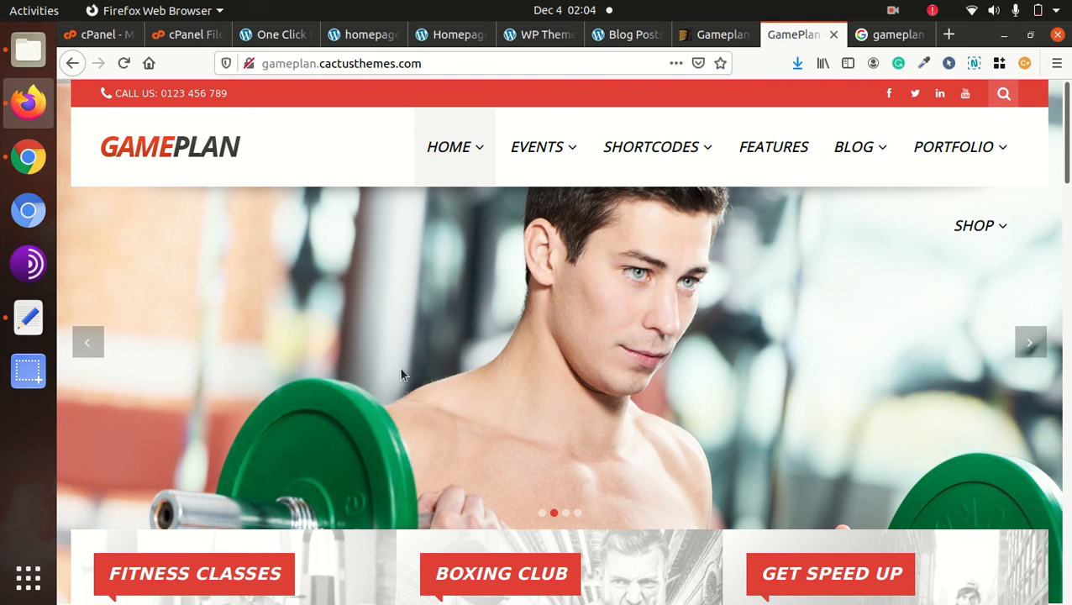
scroll(400, 388, "down", 6)
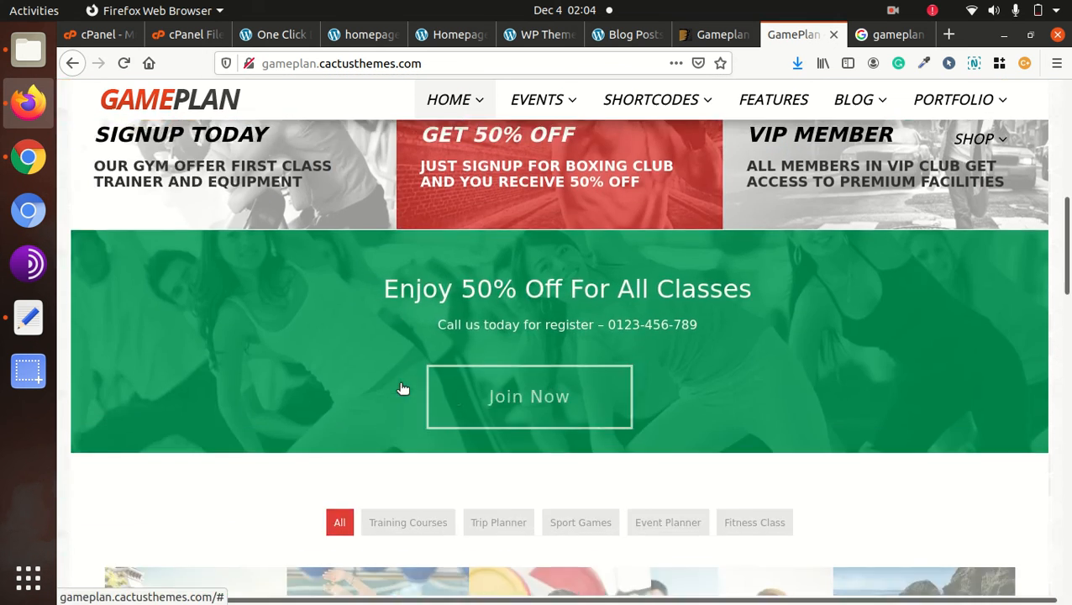
scroll(663, 459, "up", 6)
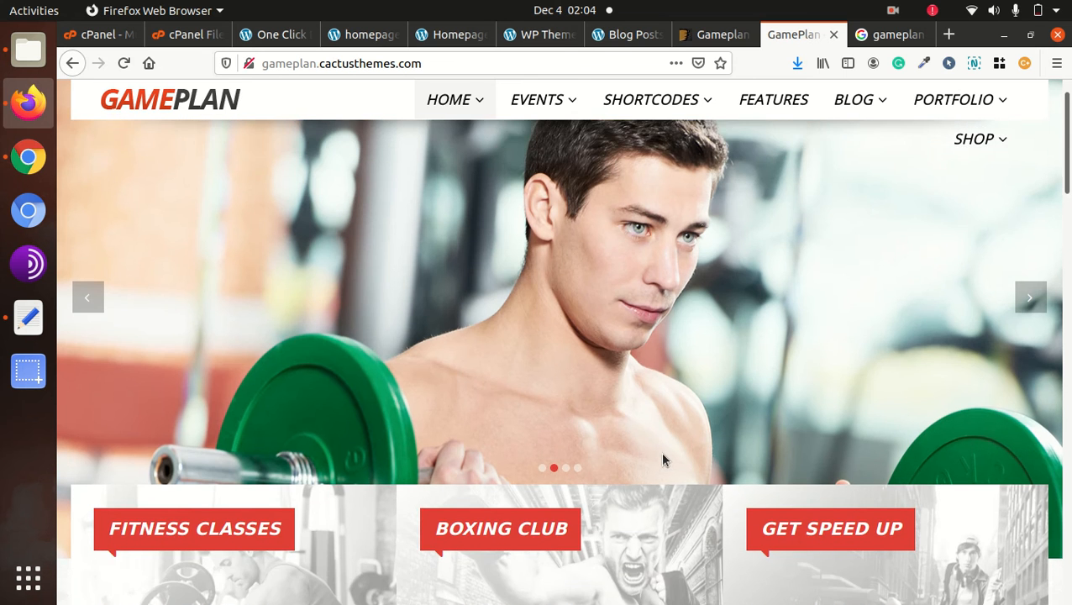